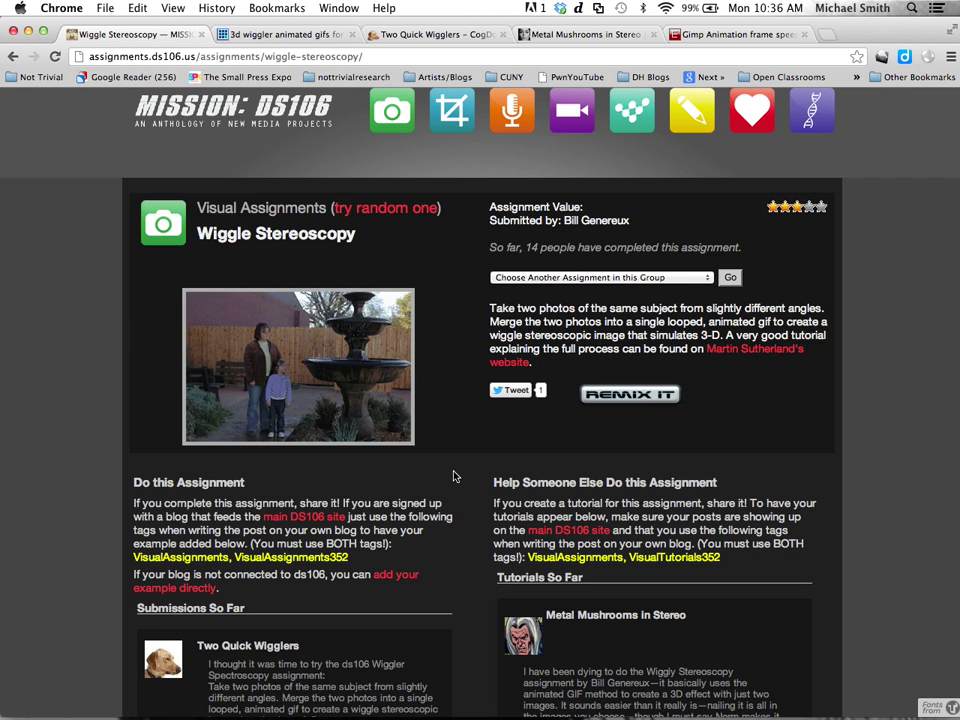
- Switch over to Photoshop, where the two slinky photos are open
{"action": "scroll", "coordinate": [452, 476], "scroll_direction": "down", "scroll_amount": 5}
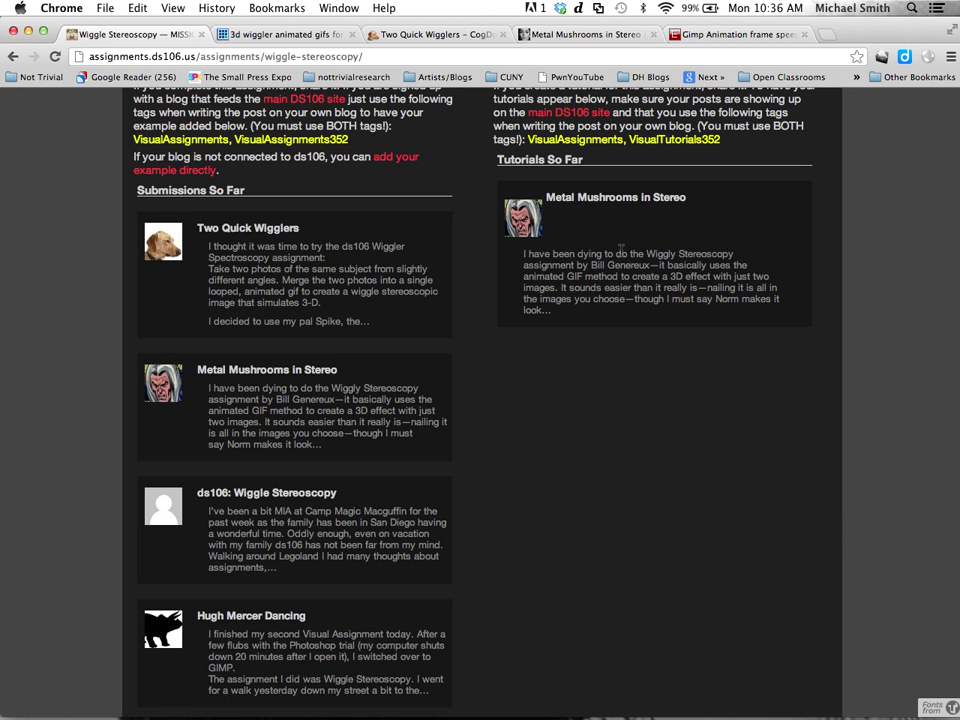
{"action": "scroll", "coordinate": [621, 250], "scroll_direction": "up", "scroll_amount": 10}
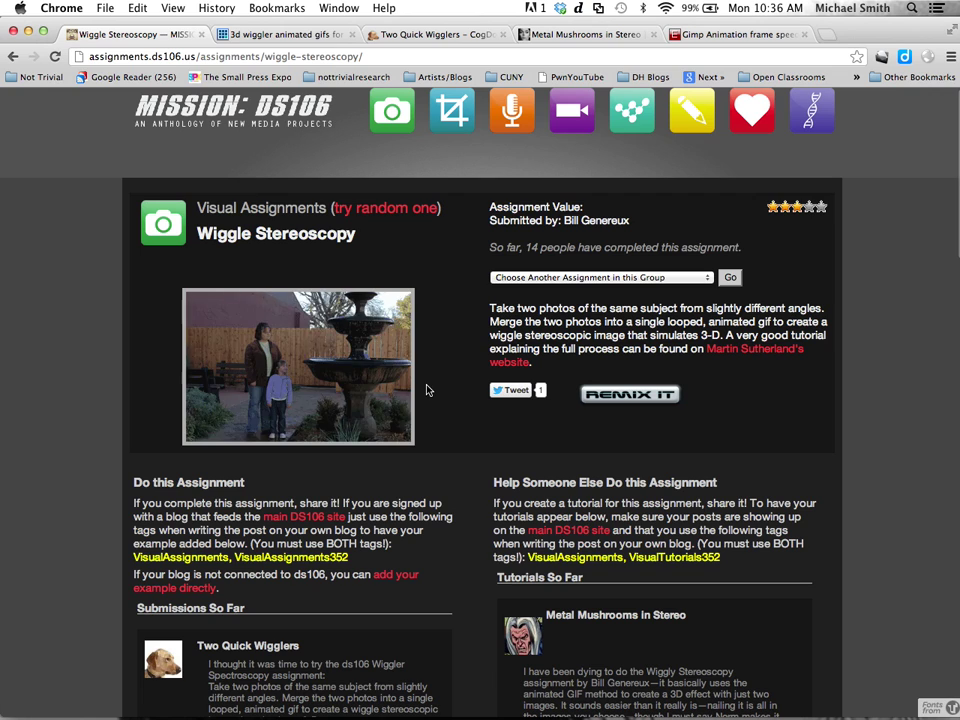
{"action": "key", "text": "super+Tab"}
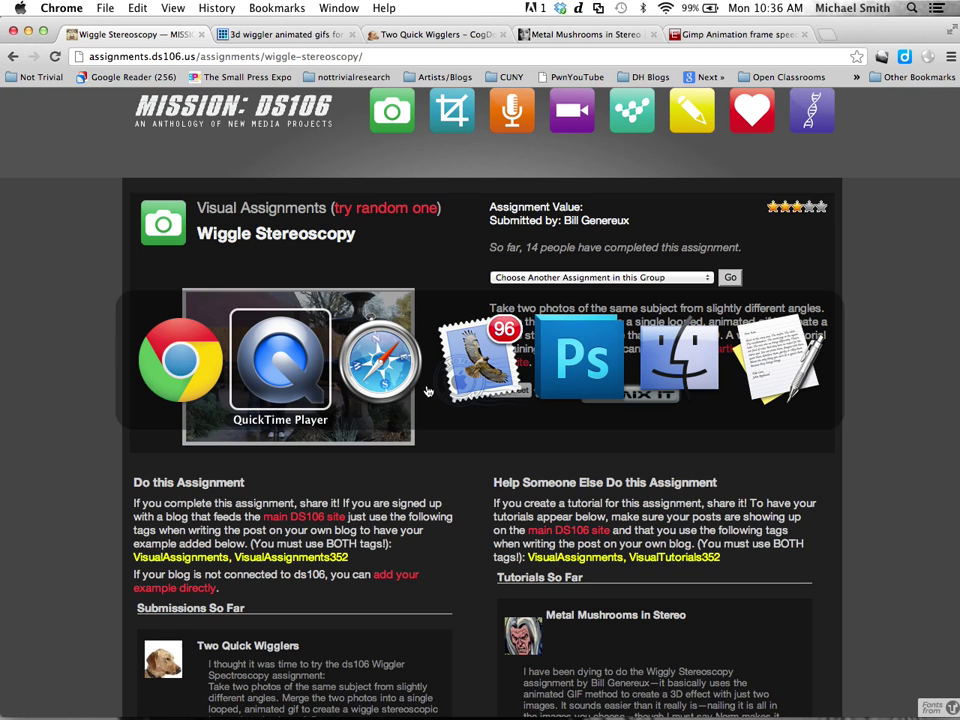
{"action": "key", "text": "Tab"}
{"action": "key", "text": "Tab"}
{"action": "key", "text": "Tab"}
{"action": "key", "text": "Tab"}
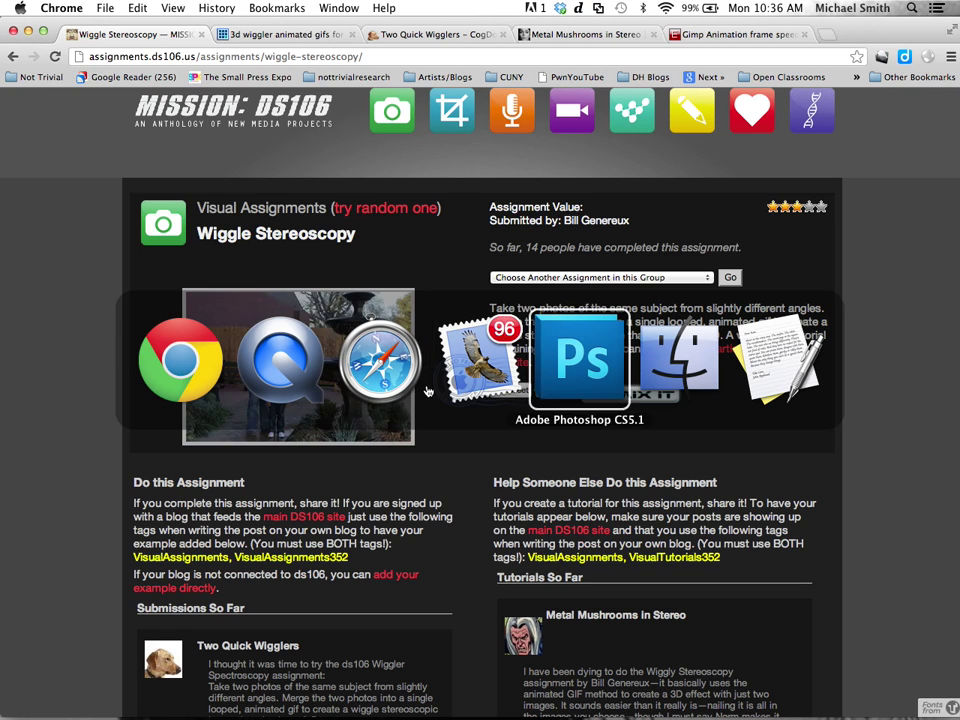
{"action": "left_click", "coordinate": [556, 374]}
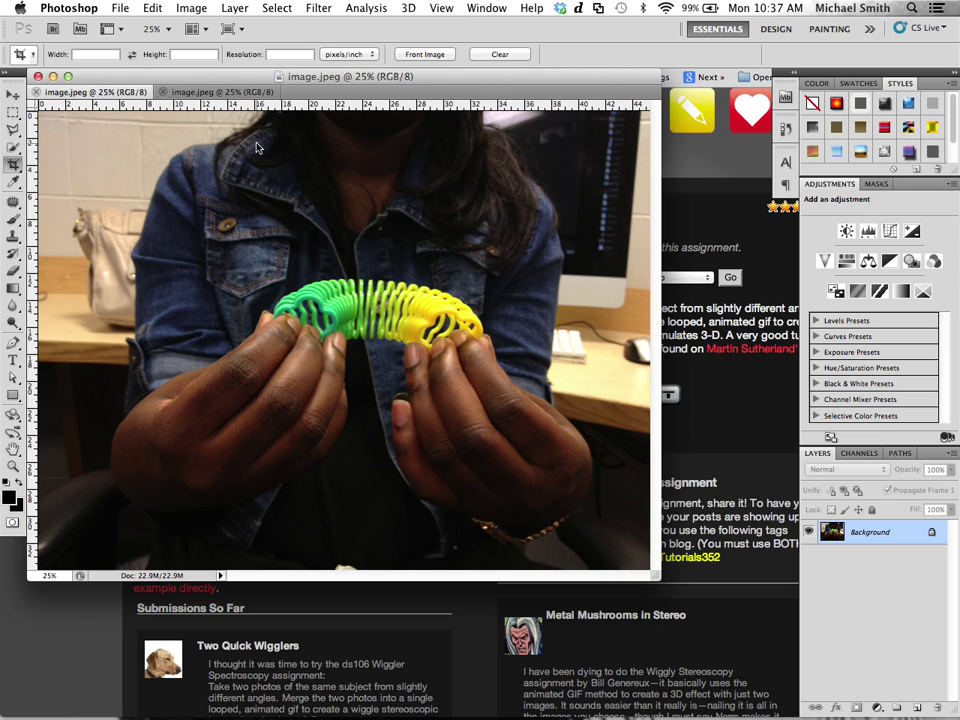
- Compare the compressed and stretched slinky photos, ending on the stretched one
{"action": "left_click", "coordinate": [180, 93]}
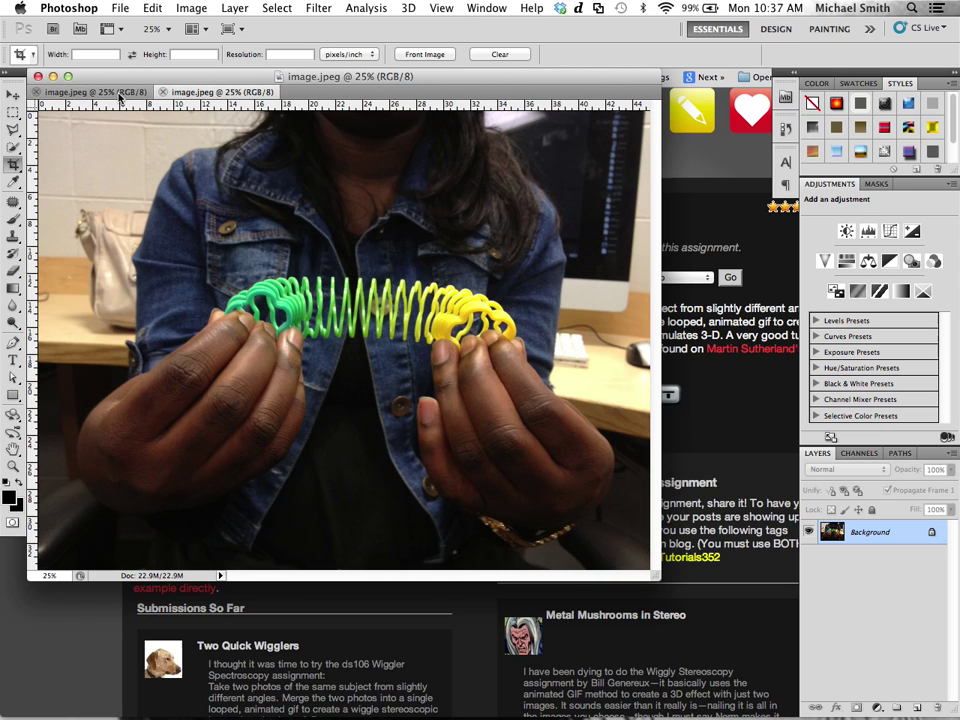
{"action": "left_click", "coordinate": [92, 92]}
{"action": "left_click", "coordinate": [192, 92]}
{"action": "left_click", "coordinate": [80, 92]}
{"action": "left_click", "coordinate": [188, 95]}
{"action": "left_click", "coordinate": [90, 94]}
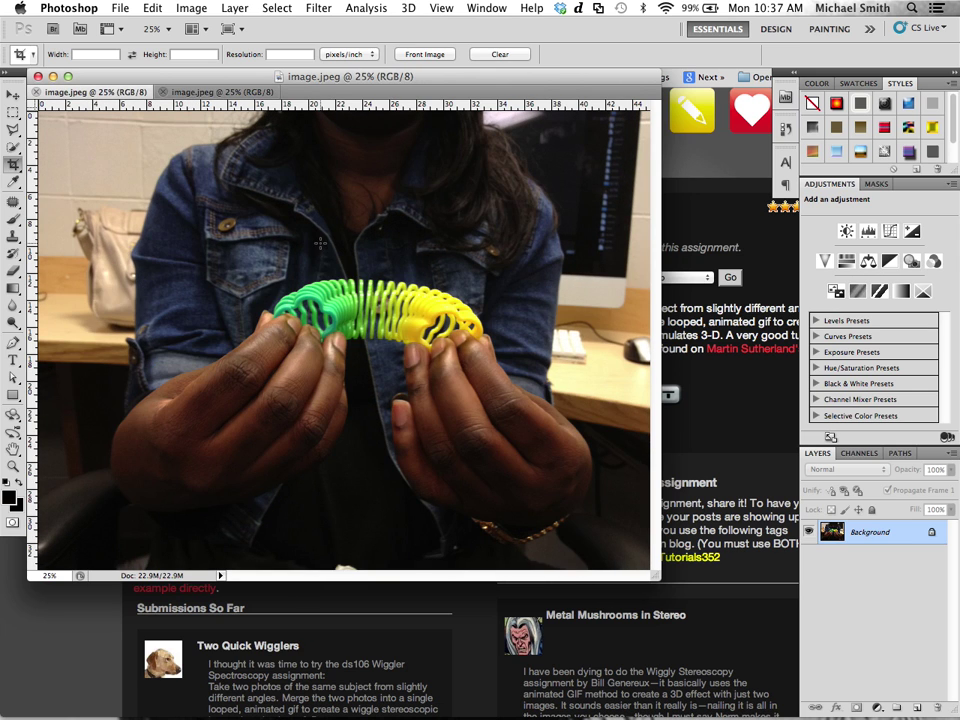
{"action": "left_click", "coordinate": [205, 94]}
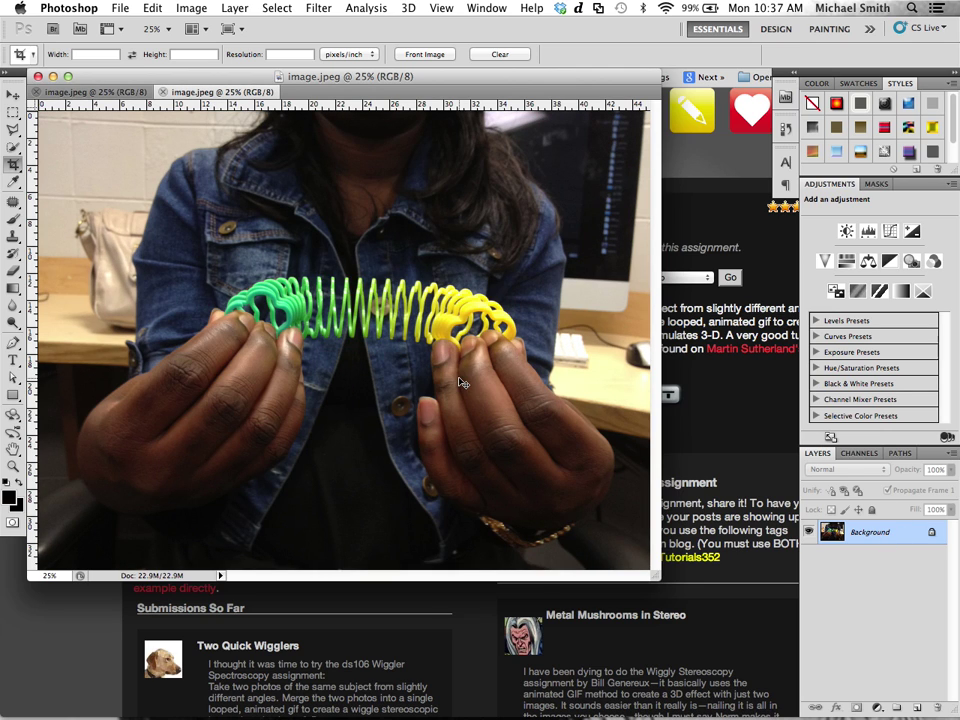
- Copy the whole stretched-slinky image, paste it into the compressed-slinky document as Layer 1, and select Background
{"action": "key", "text": "super+a"}
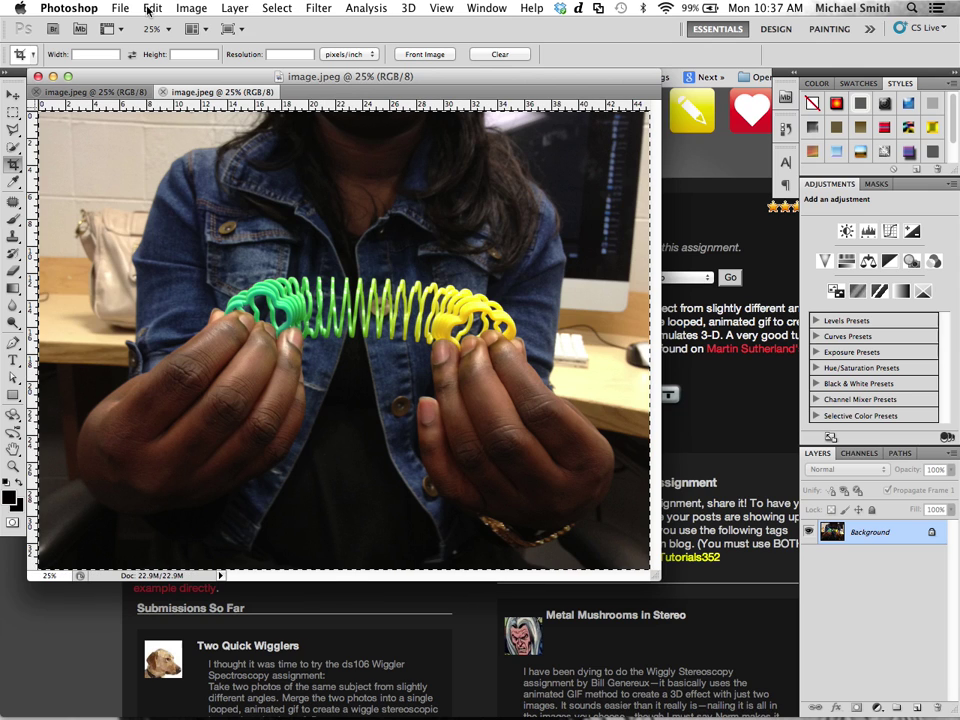
{"action": "left_click", "coordinate": [151, 8]}
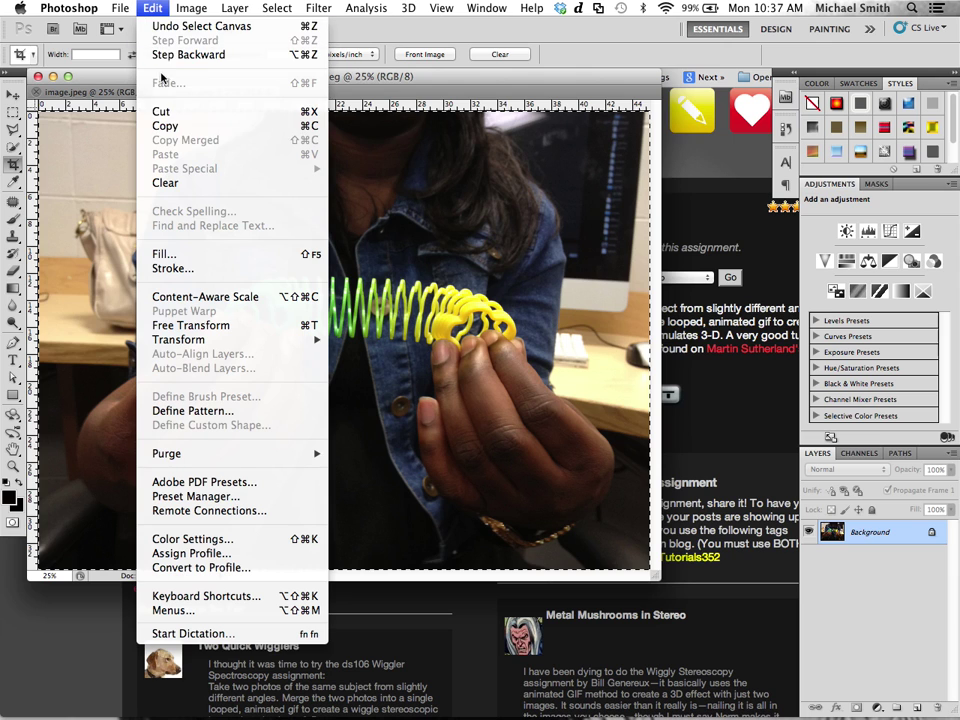
{"action": "left_click", "coordinate": [165, 126]}
{"action": "left_click", "coordinate": [220, 92]}
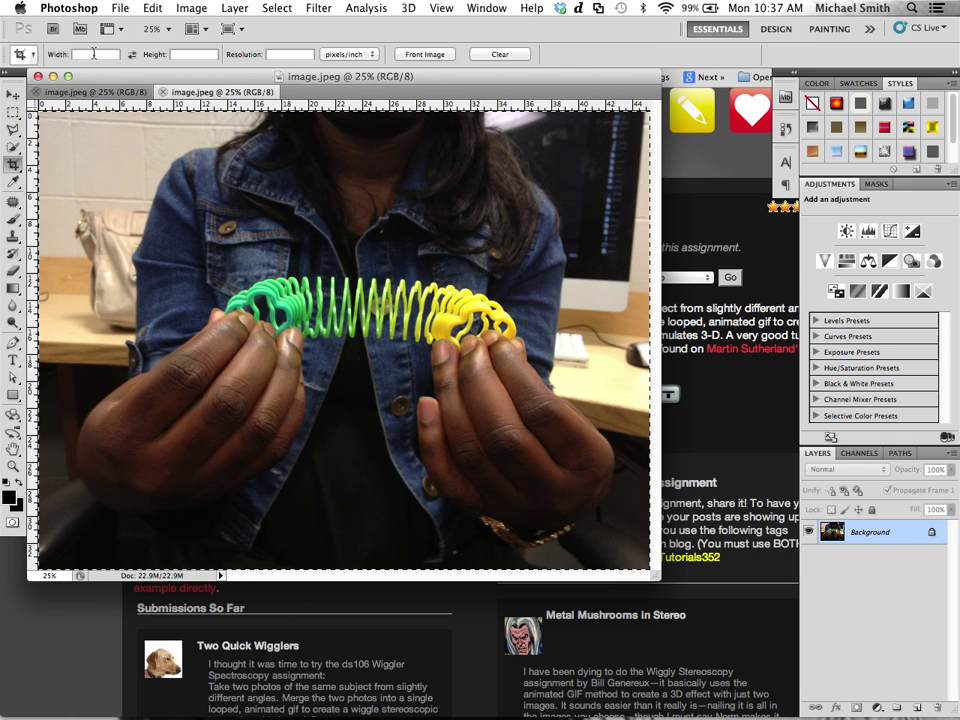
{"action": "left_click", "coordinate": [115, 92]}
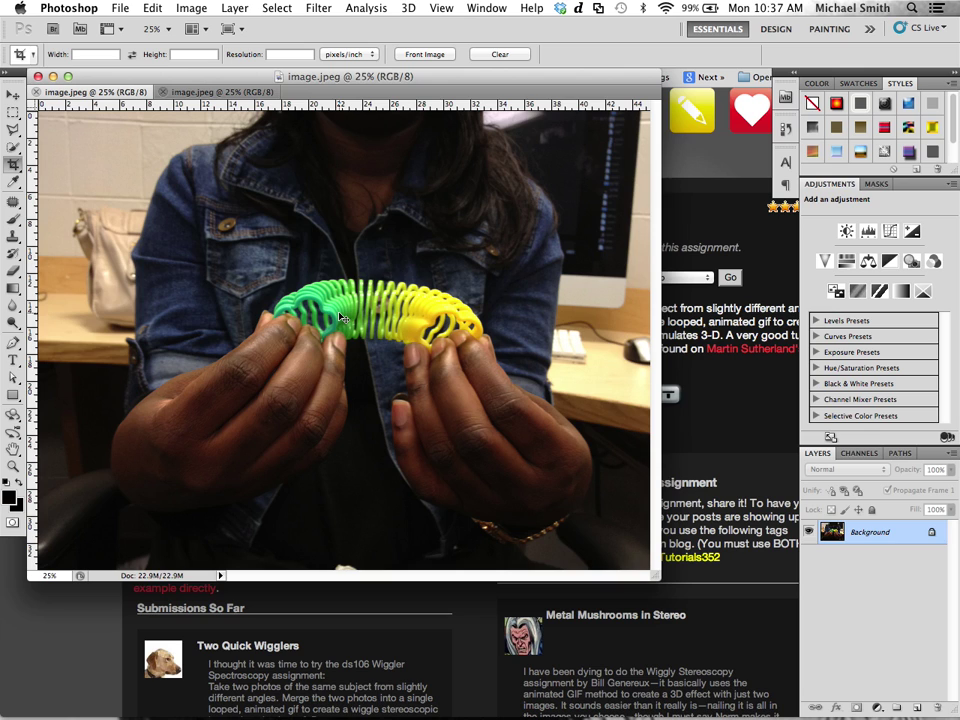
{"action": "key", "text": "super+v"}
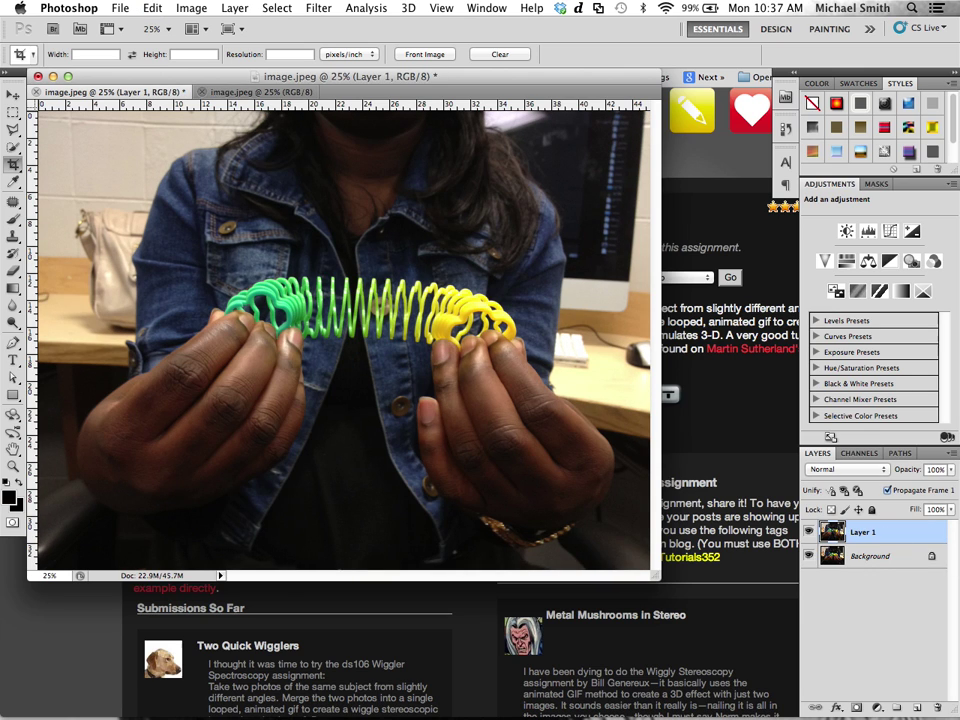
{"action": "left_click", "coordinate": [874, 562]}
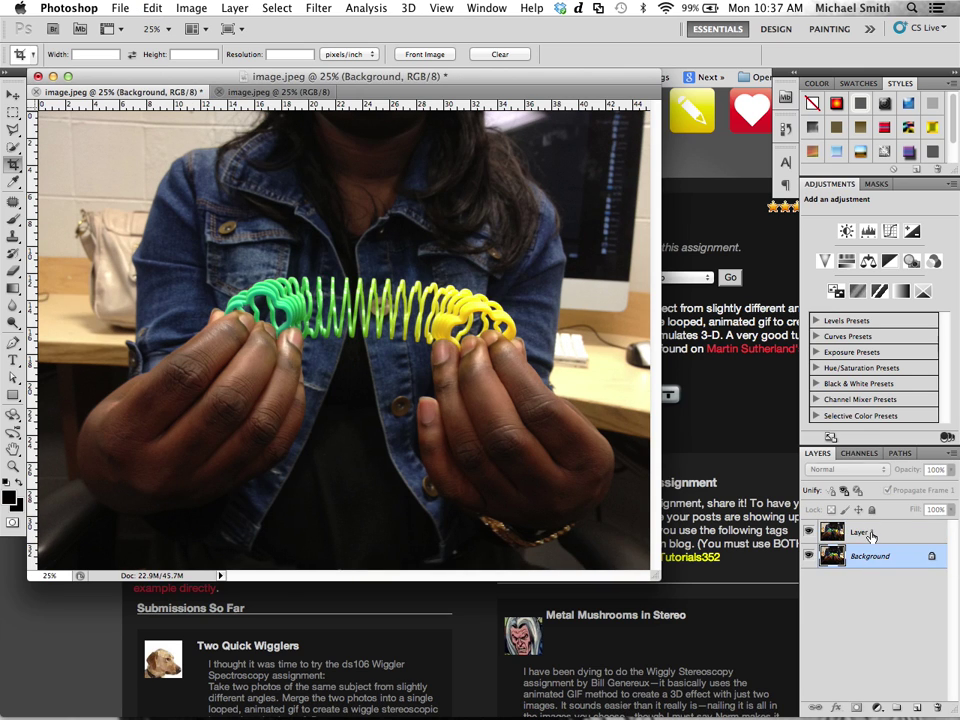
- Reselect Layer 1 and show the Animation frames panel from the Window menu
{"action": "key", "text": "alt+]"}
{"action": "left_click", "coordinate": [487, 8]}
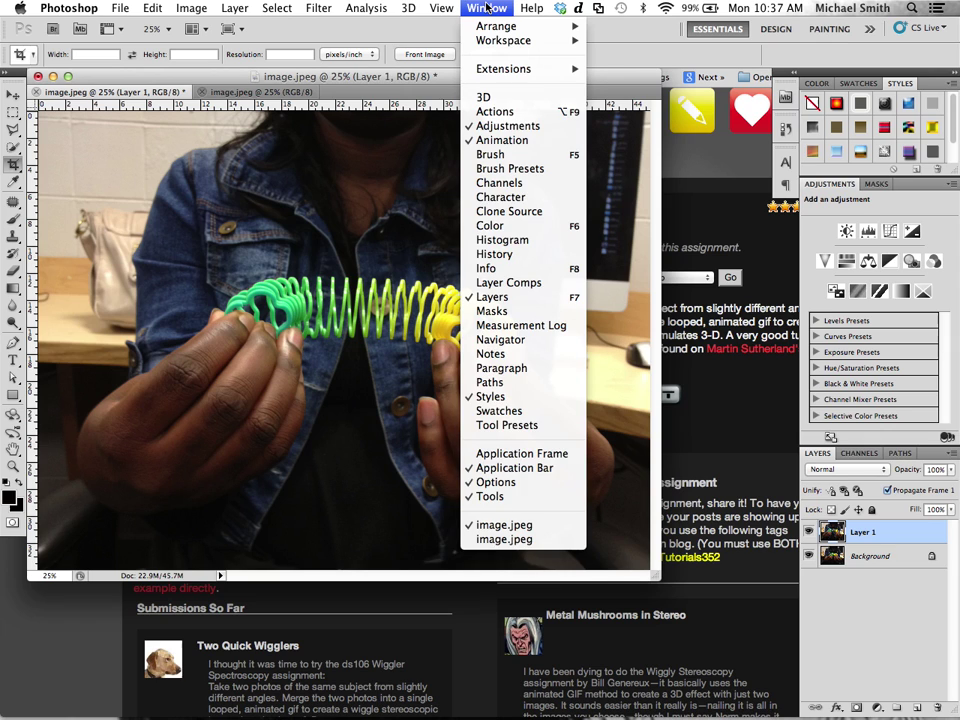
{"action": "mouse_move", "coordinate": [450, 8]}
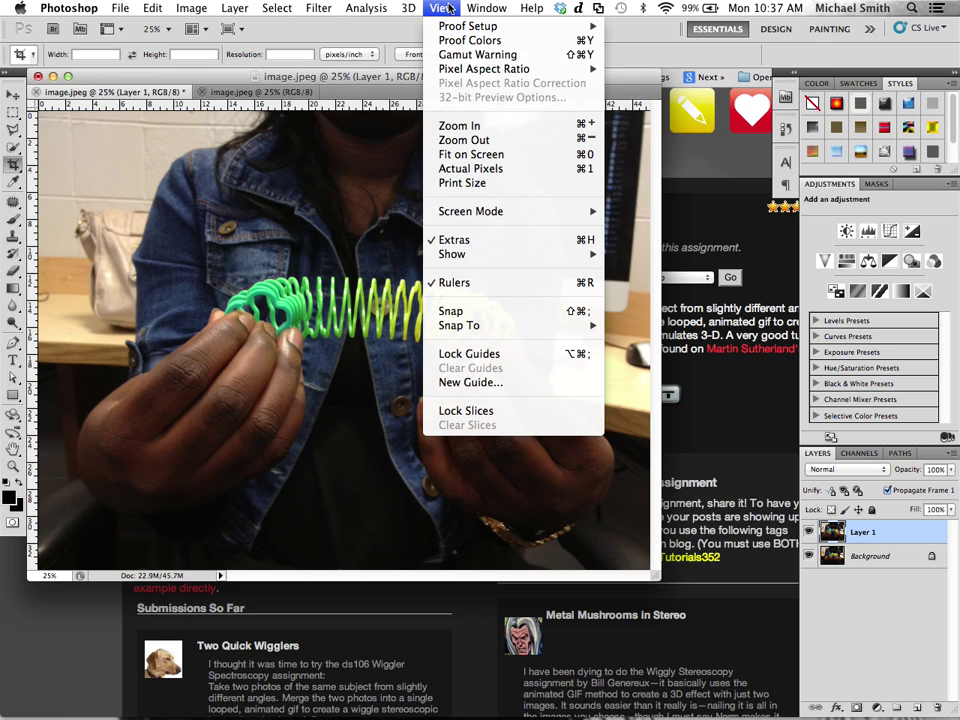
{"action": "mouse_move", "coordinate": [483, 8]}
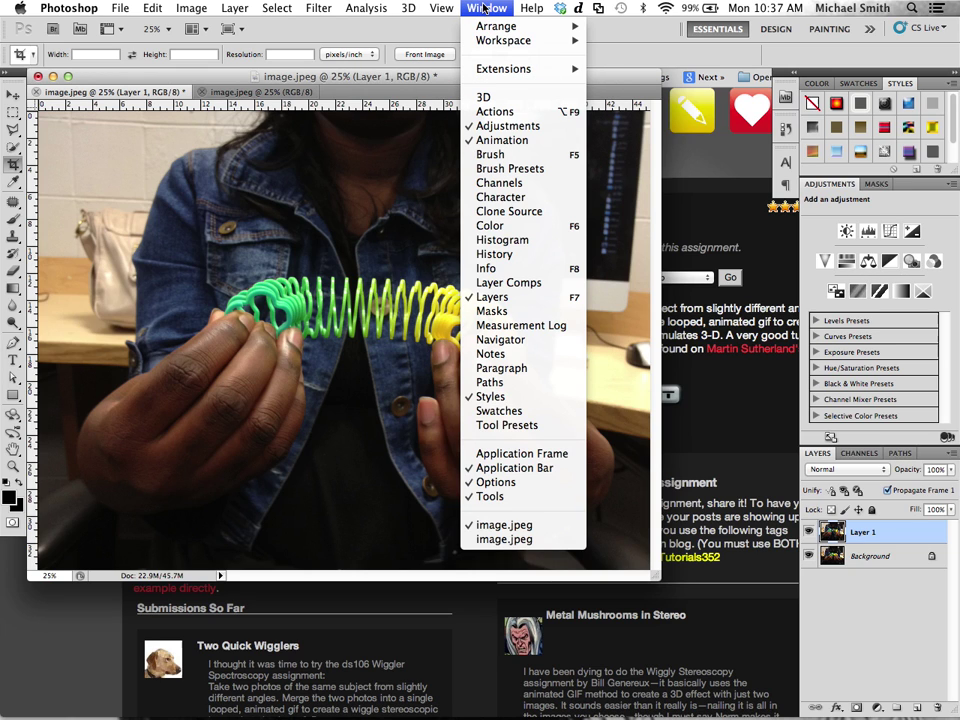
{"action": "left_click", "coordinate": [500, 141]}
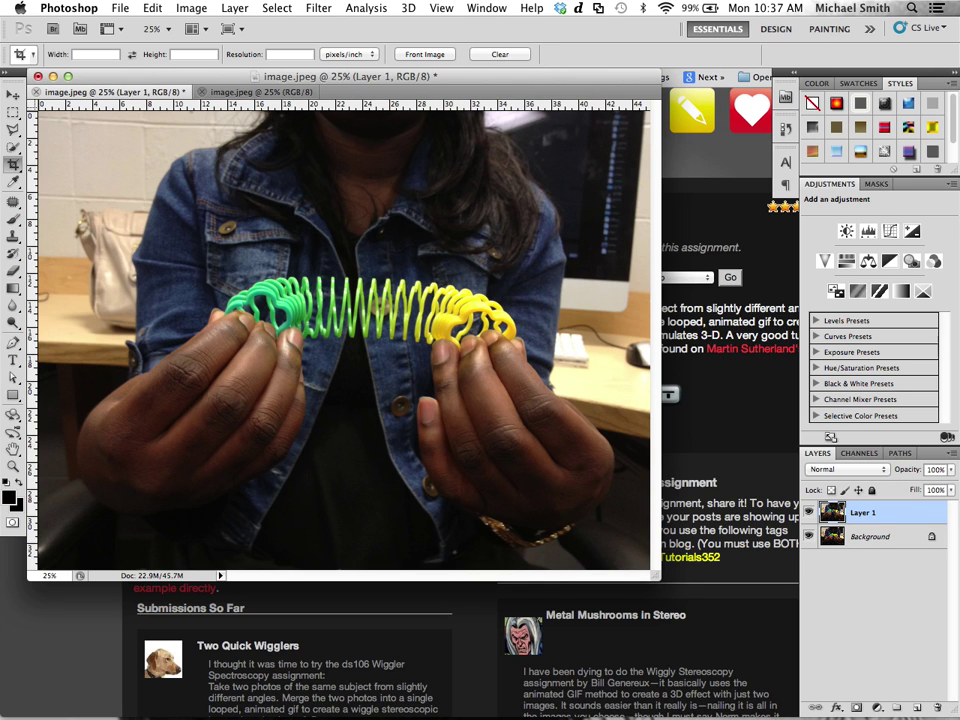
{"action": "left_click", "coordinate": [487, 8]}
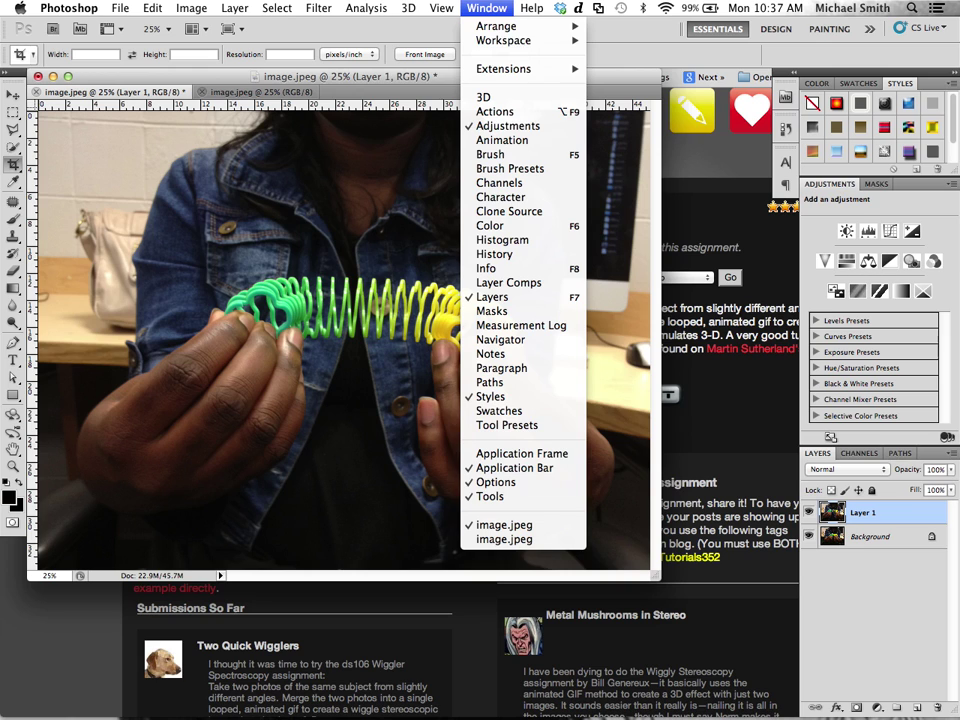
{"action": "left_click", "coordinate": [502, 141]}
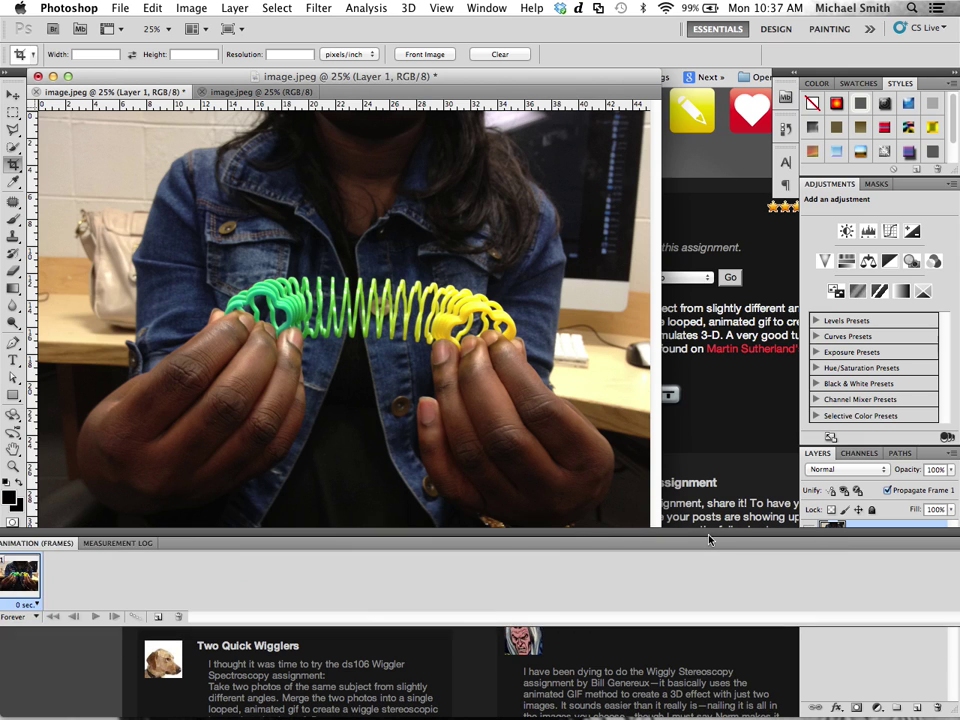
- Shrink and float the animation panel, placing it below the image
{"action": "left_click_drag", "start_coordinate": [708, 533], "coordinate": [632, 600]}
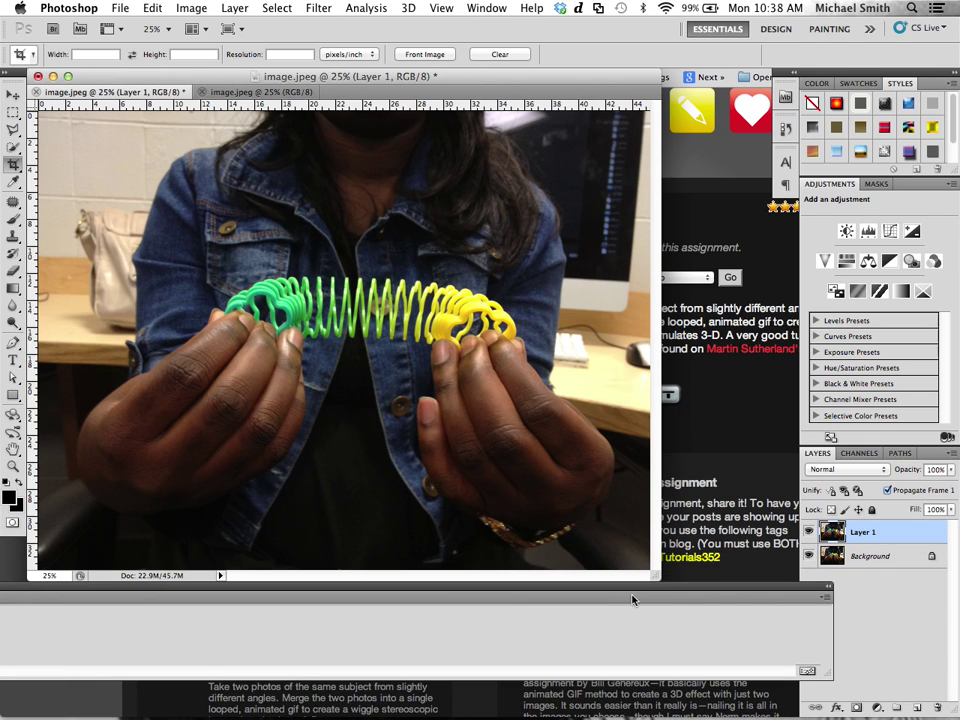
{"action": "left_click_drag", "start_coordinate": [831, 676], "coordinate": [225, 684]}
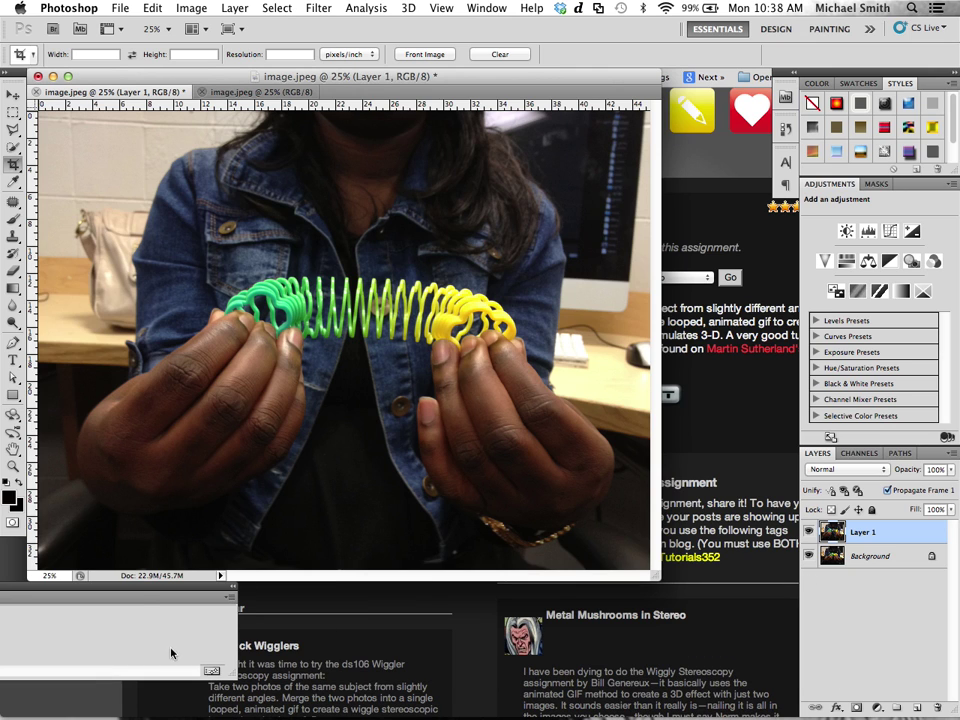
{"action": "left_click_drag", "start_coordinate": [139, 585], "coordinate": [536, 581]}
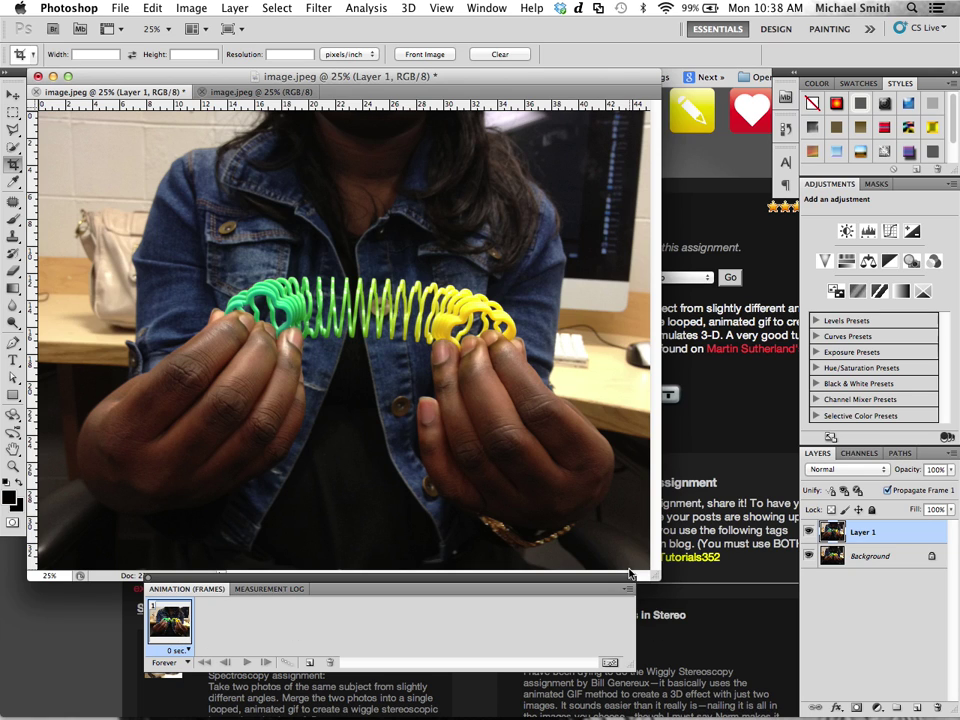
- Add a second frame, with frame 1 showing Background and frame 2 showing Layer 1
{"action": "left_click", "coordinate": [628, 592]}
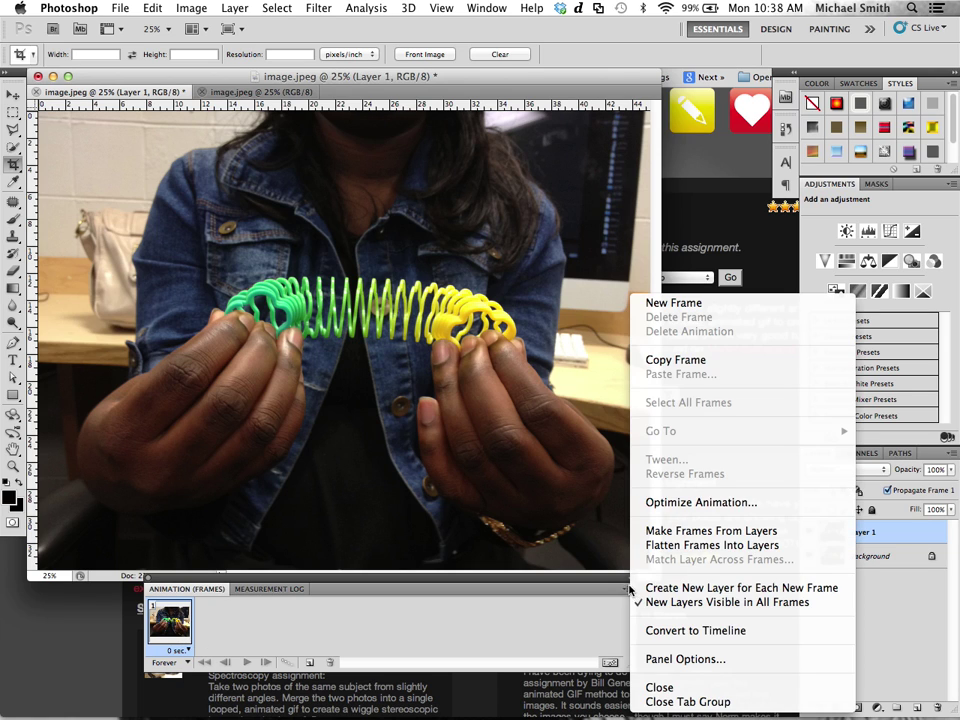
{"action": "left_click", "coordinate": [669, 302]}
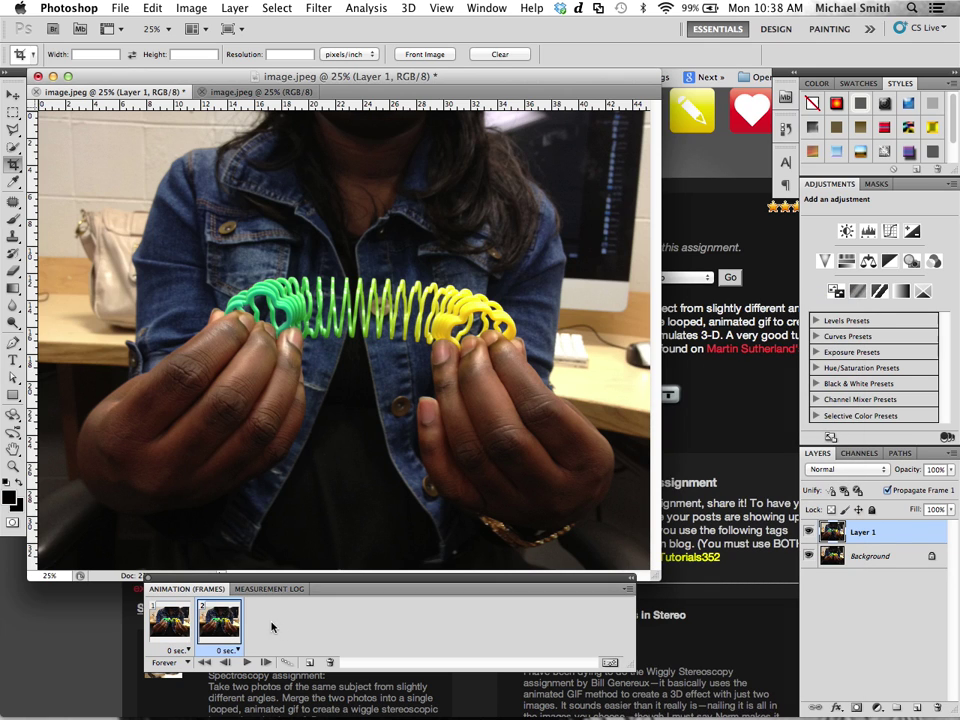
{"action": "left_click", "coordinate": [163, 621]}
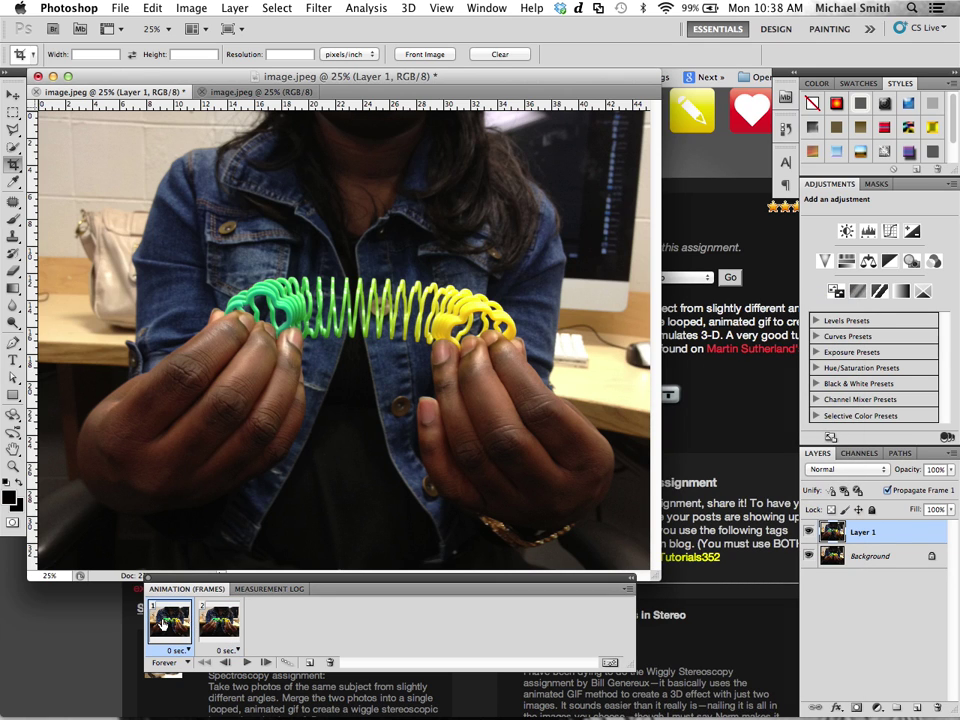
{"action": "left_click", "coordinate": [810, 533]}
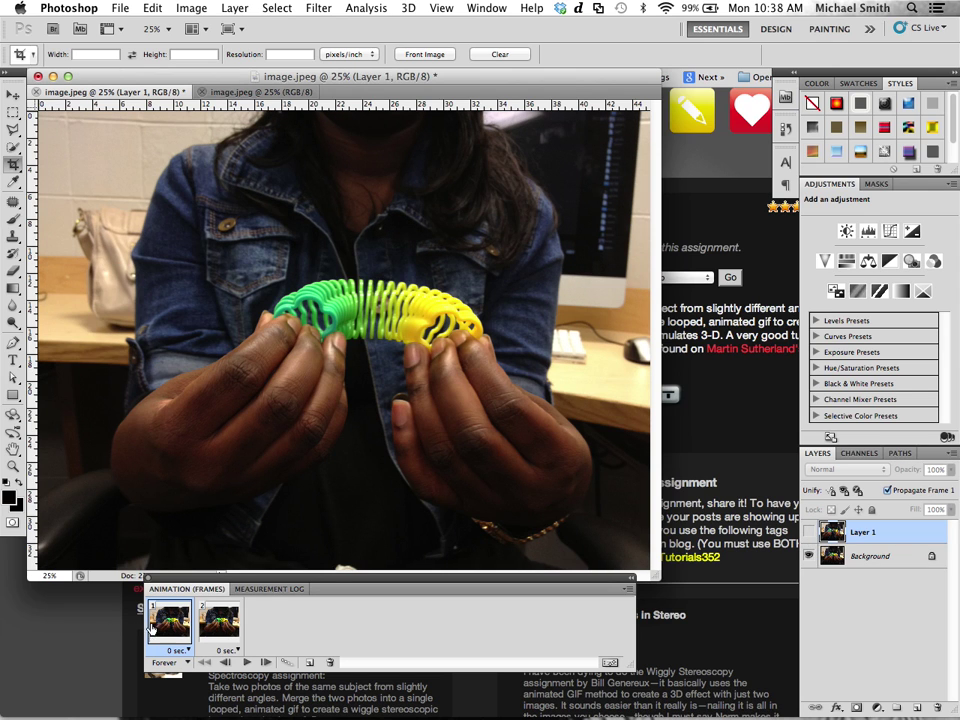
{"action": "left_click", "coordinate": [855, 562]}
{"action": "left_click", "coordinate": [219, 620]}
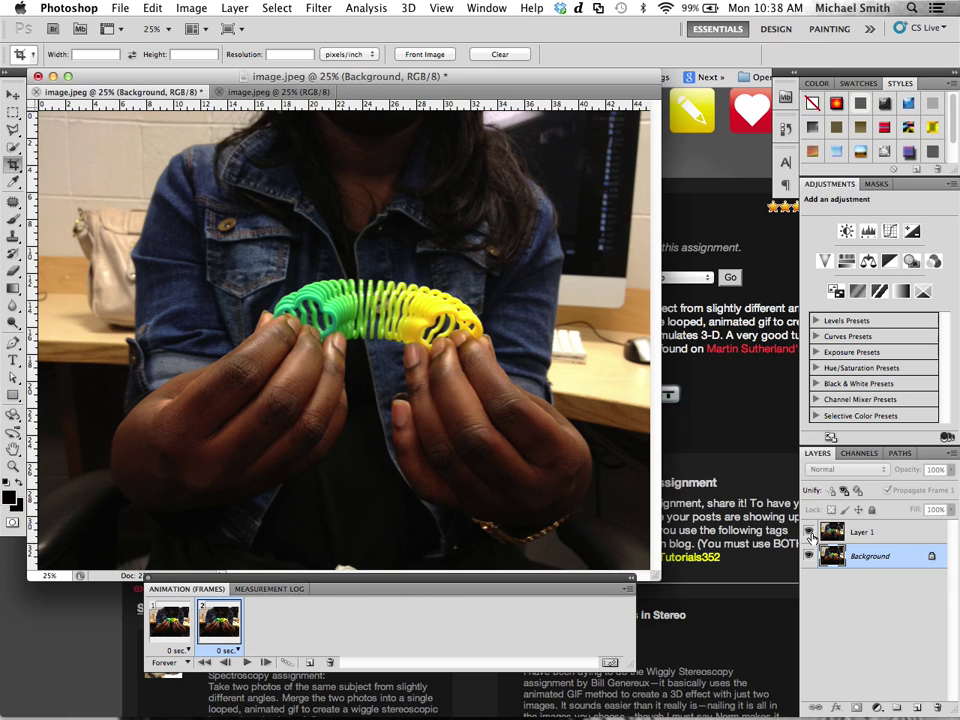
{"action": "left_click", "coordinate": [810, 533]}
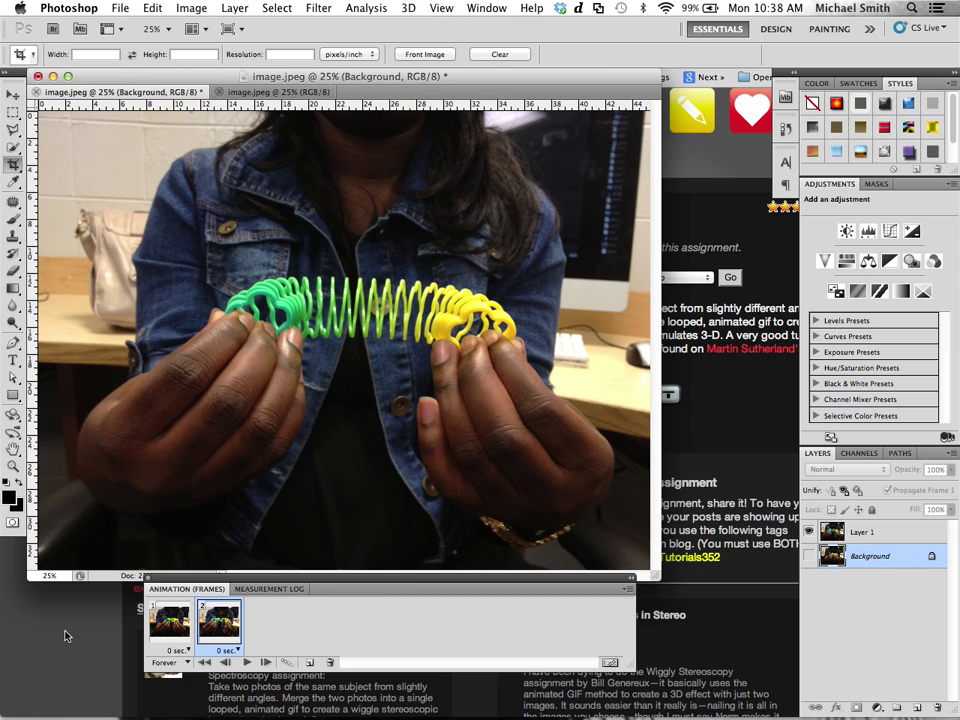
- Play and stop the two-frame preview, then bring up Image Size
{"action": "left_click", "coordinate": [247, 663]}
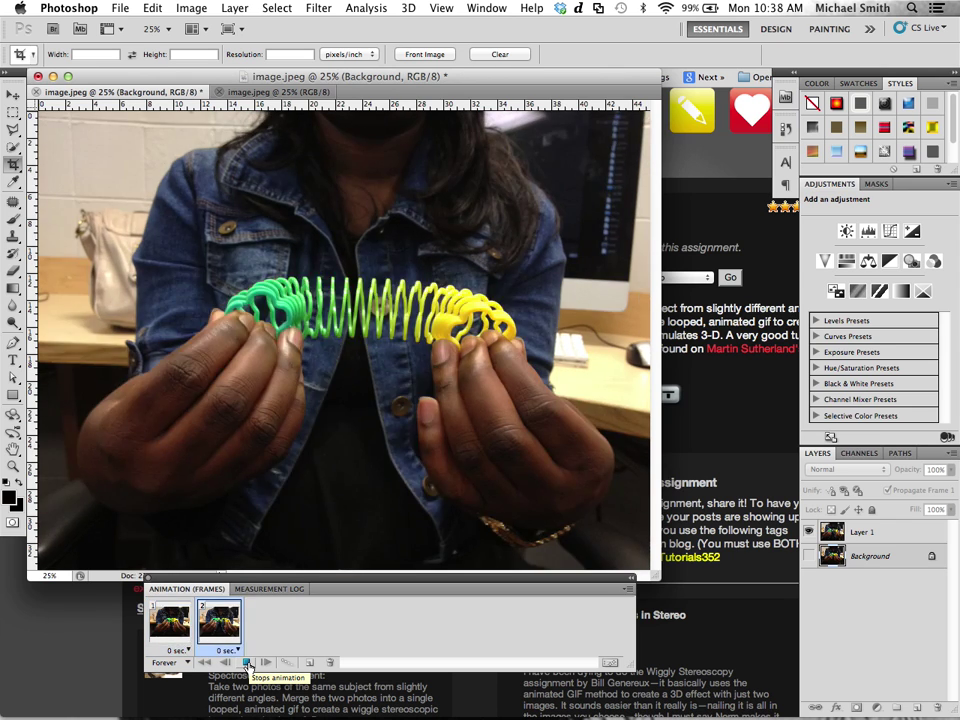
{"action": "left_click", "coordinate": [251, 663]}
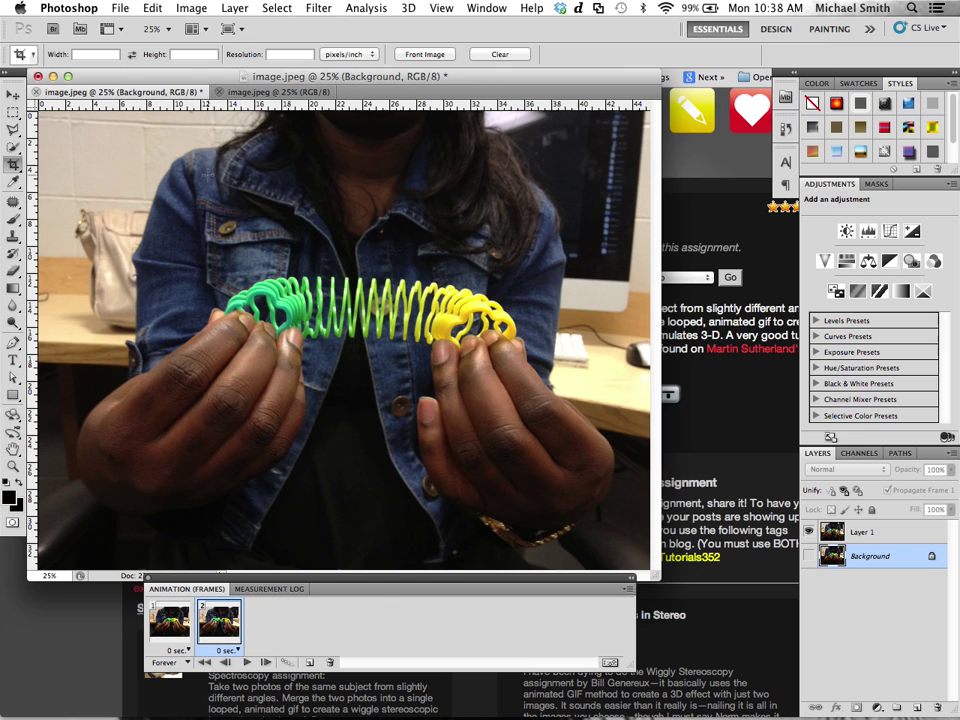
{"action": "left_click", "coordinate": [192, 8]}
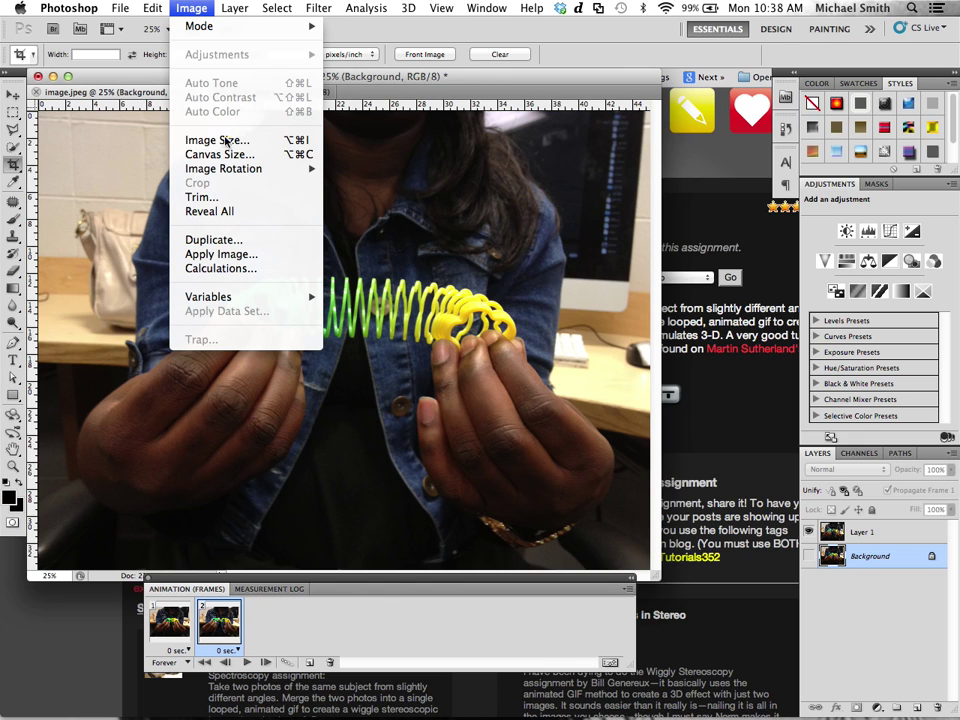
{"action": "left_click", "coordinate": [217, 140]}
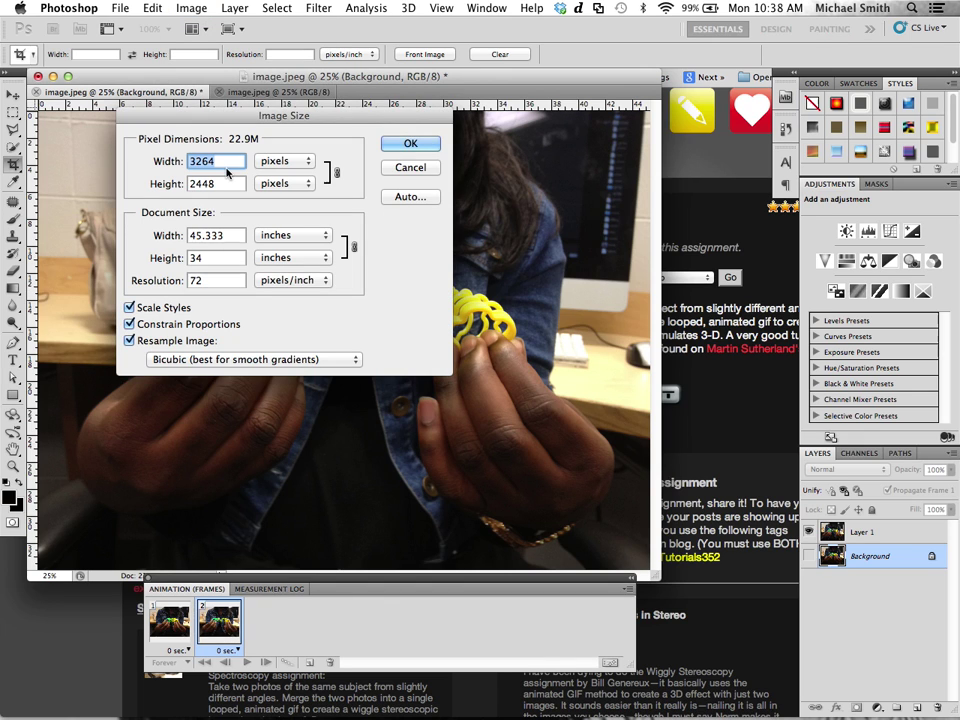
- Resize the image to 800 × 600 pixels and zoom to actual size
{"action": "type", "text": "800"}
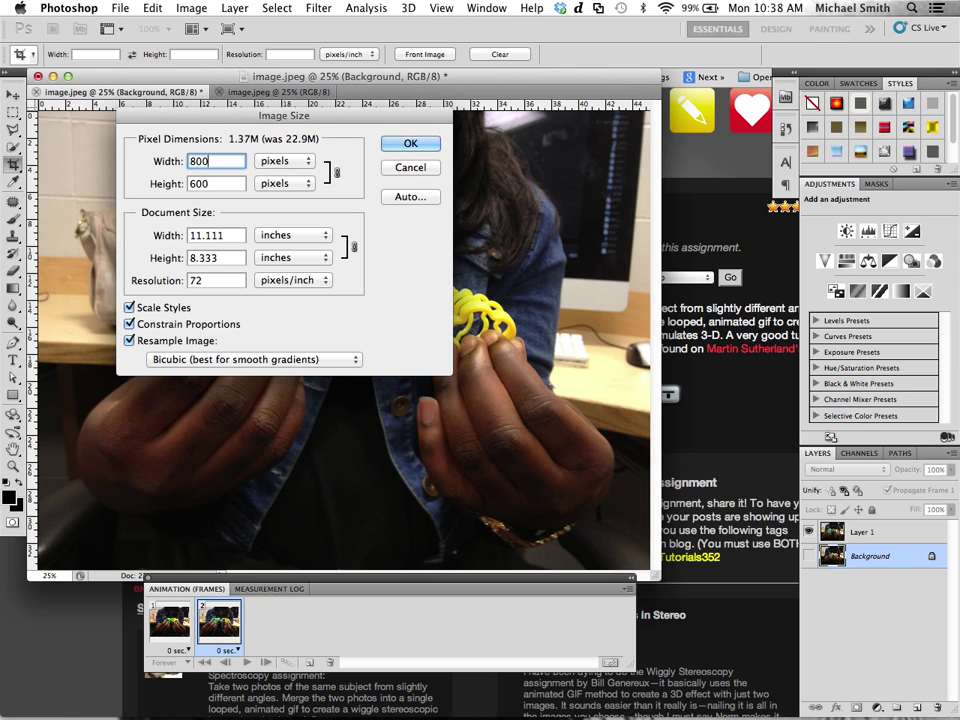
{"action": "key", "text": "Return"}
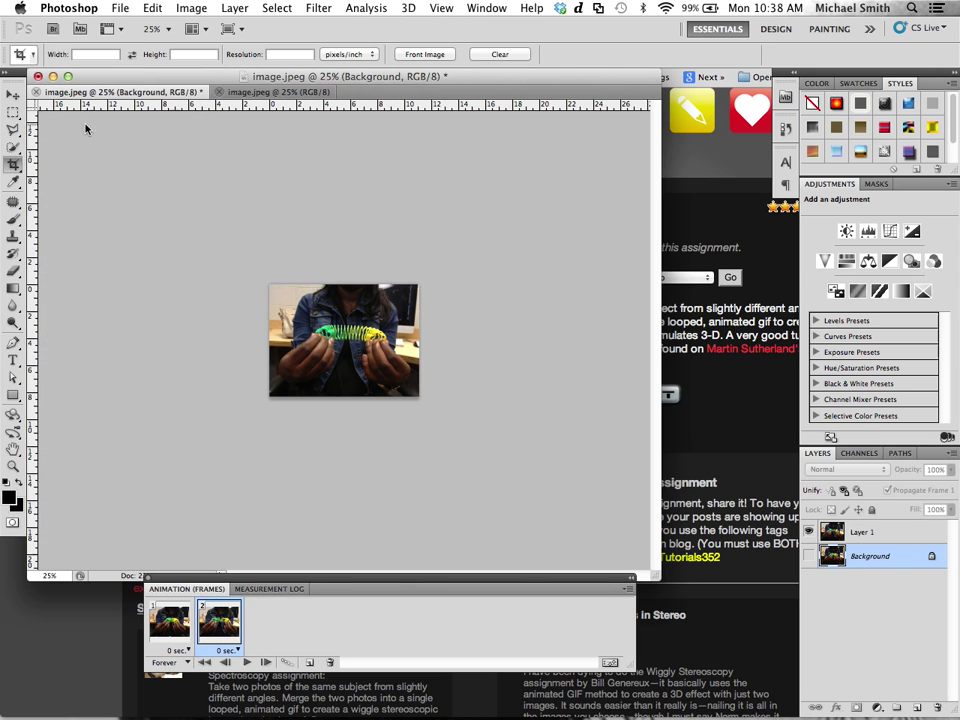
{"action": "key", "text": "super+plus"}
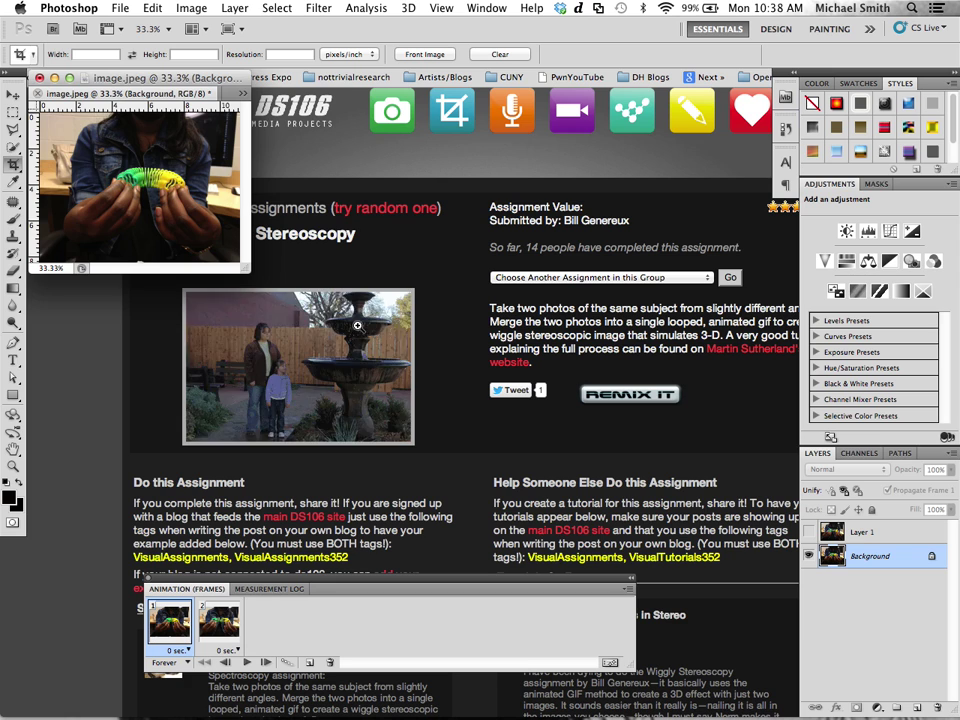
{"action": "key", "text": "super+plus"}
{"action": "key", "text": "super+plus"}
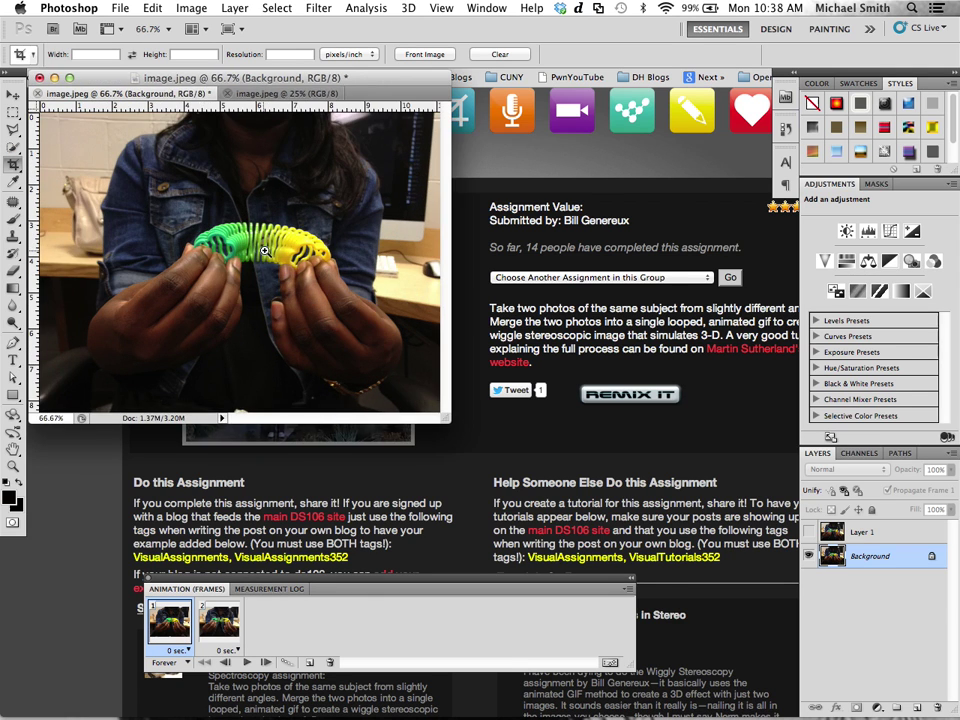
{"action": "key", "text": "super+plus"}
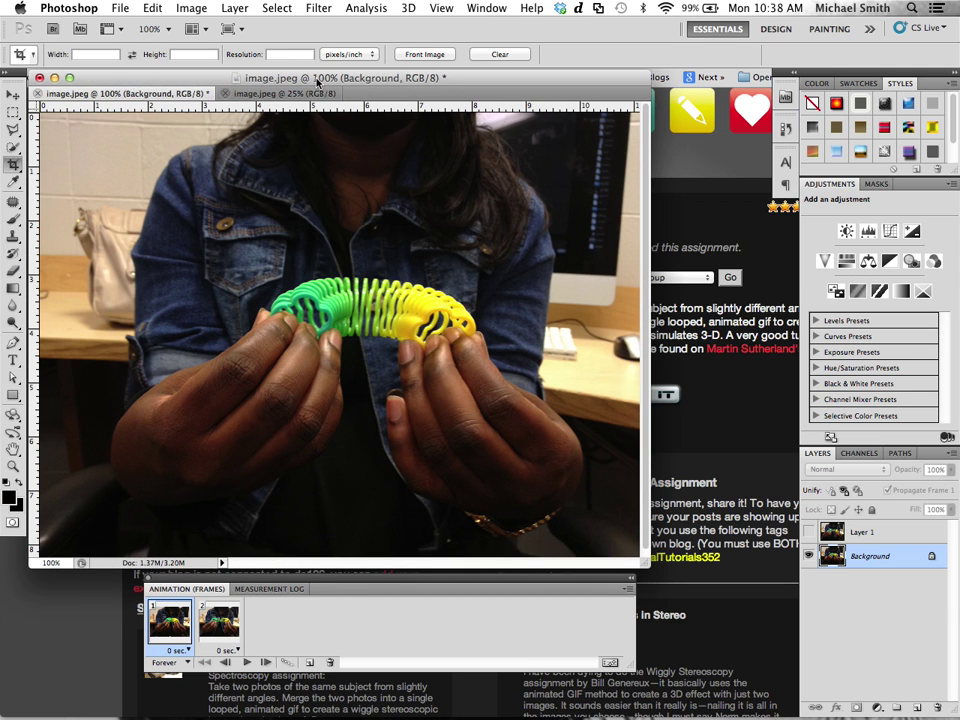
{"action": "left_click_drag", "start_coordinate": [318, 82], "coordinate": [352, 94]}
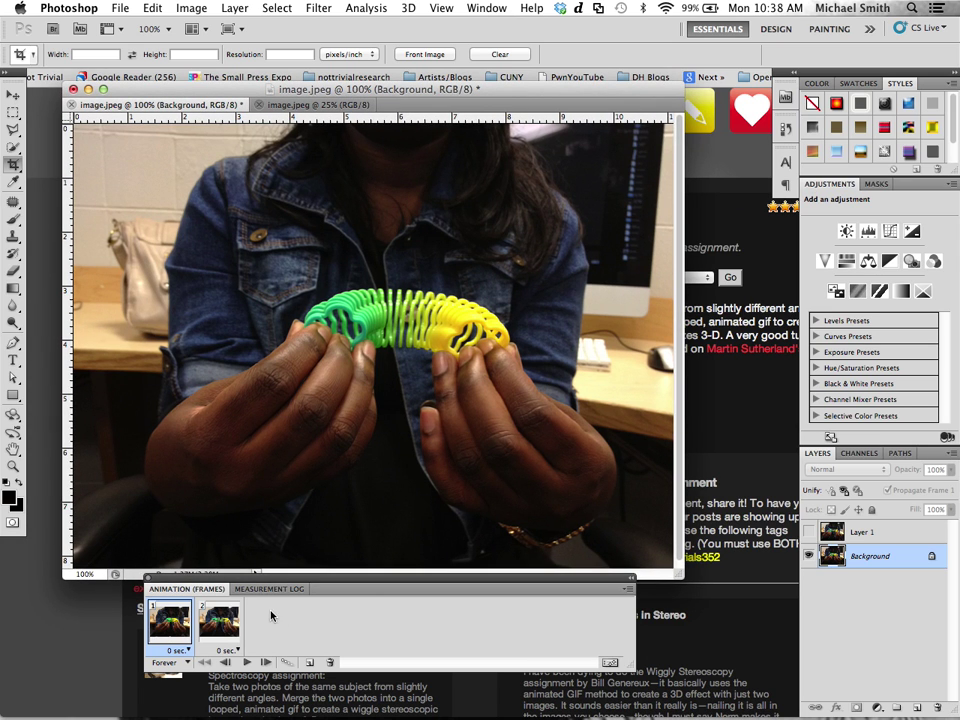
- Play and stop the full-size two-frame animation preview twice
{"action": "left_click", "coordinate": [247, 662]}
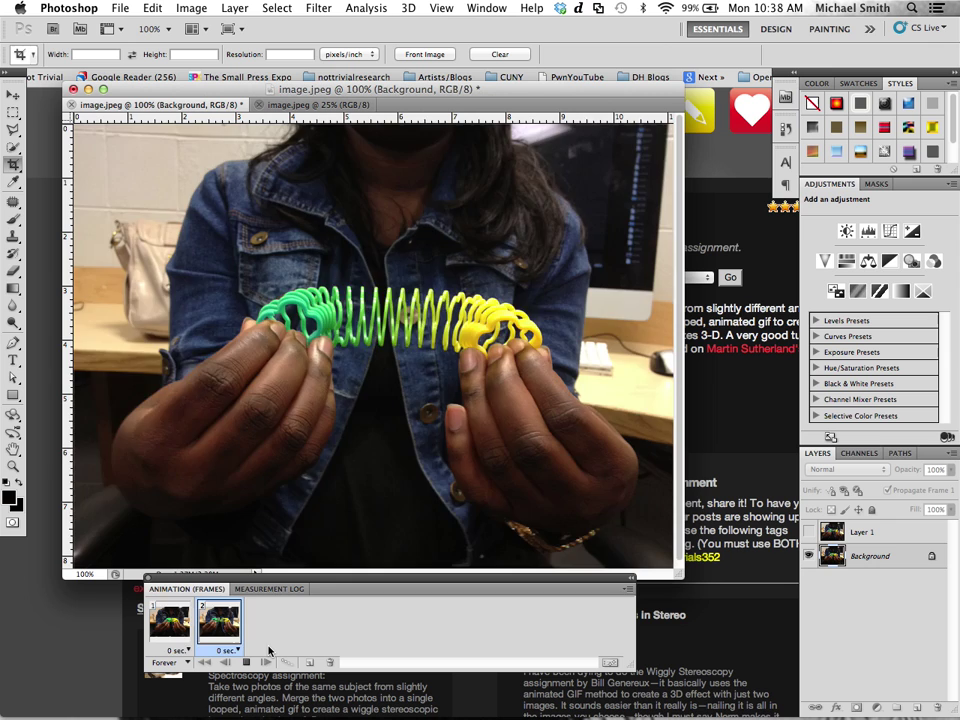
{"action": "left_click", "coordinate": [247, 662]}
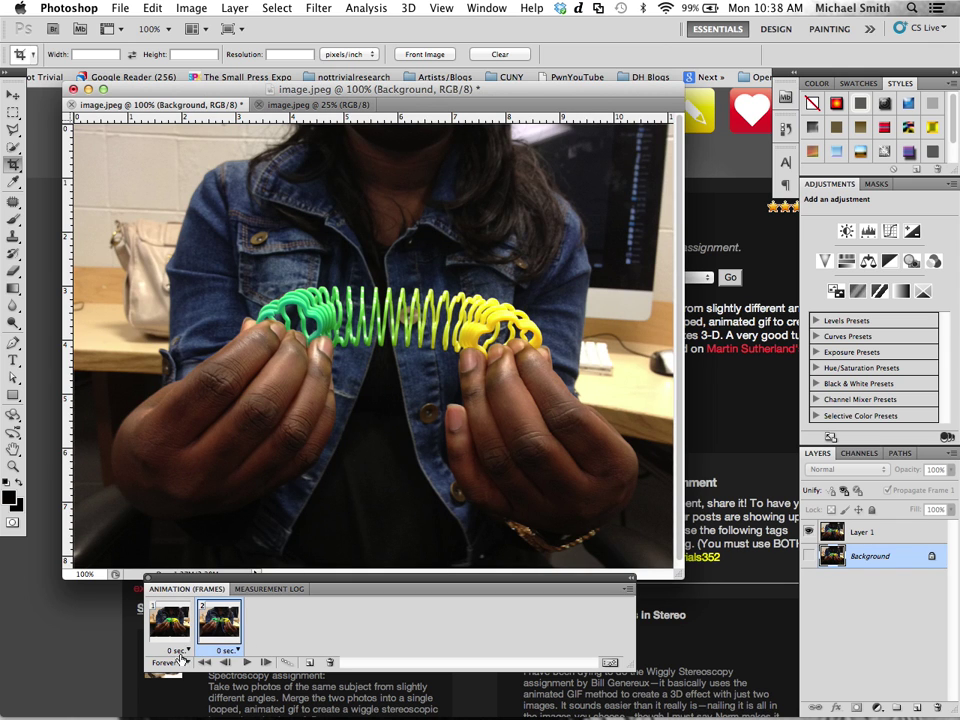
{"action": "key", "text": "space"}
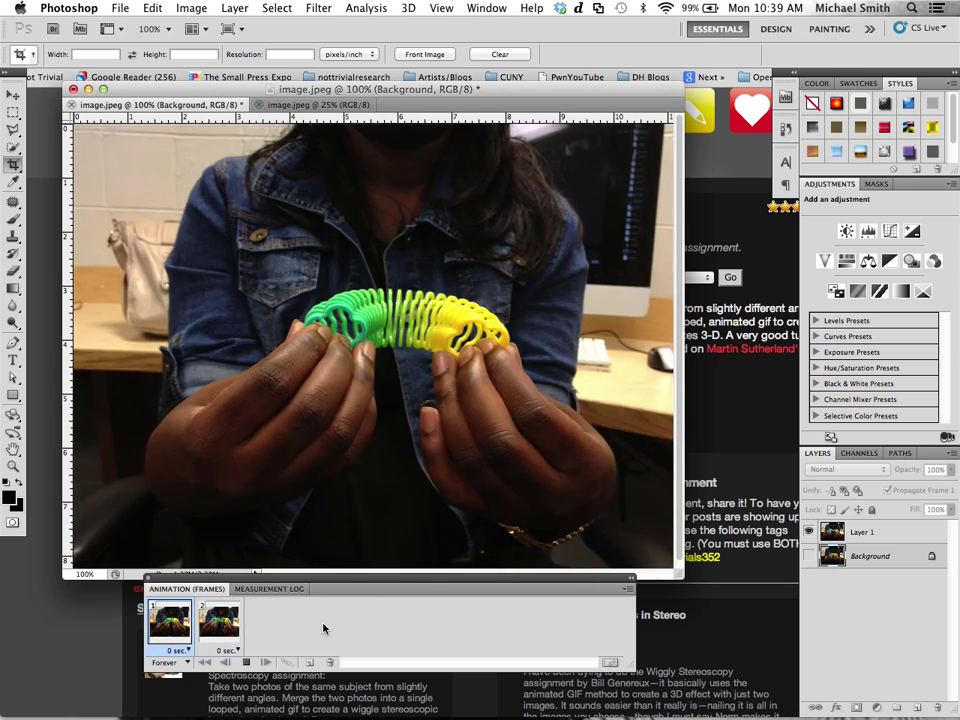
{"action": "key", "text": "space"}
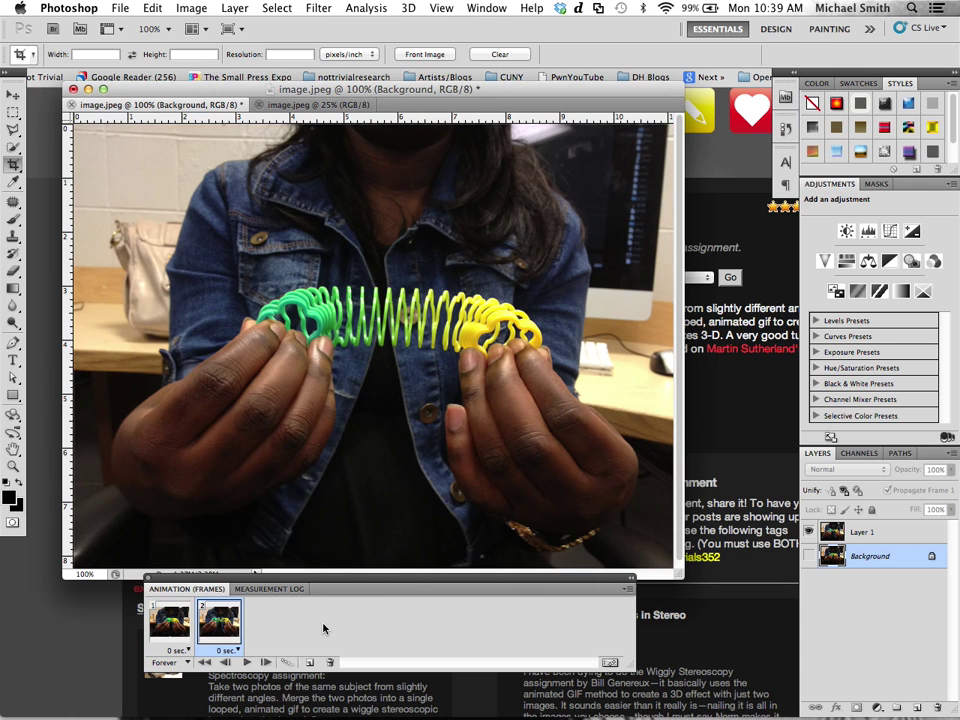
- Open Save for Web & Devices and keep GIF as the format, looping forever
{"action": "left_click", "coordinate": [122, 8]}
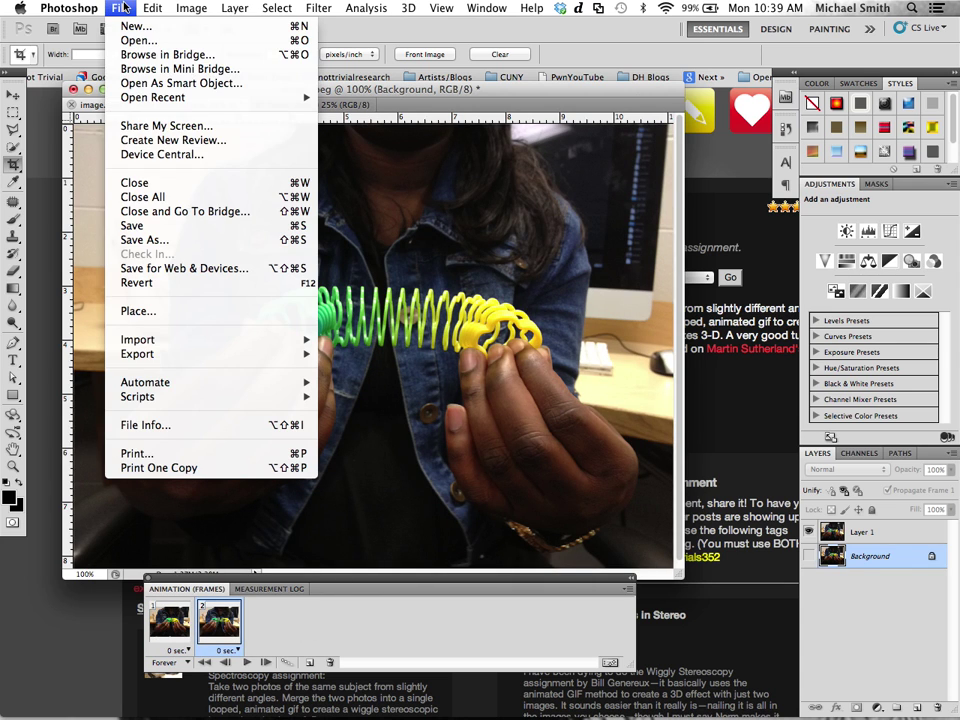
{"action": "left_click", "coordinate": [169, 268]}
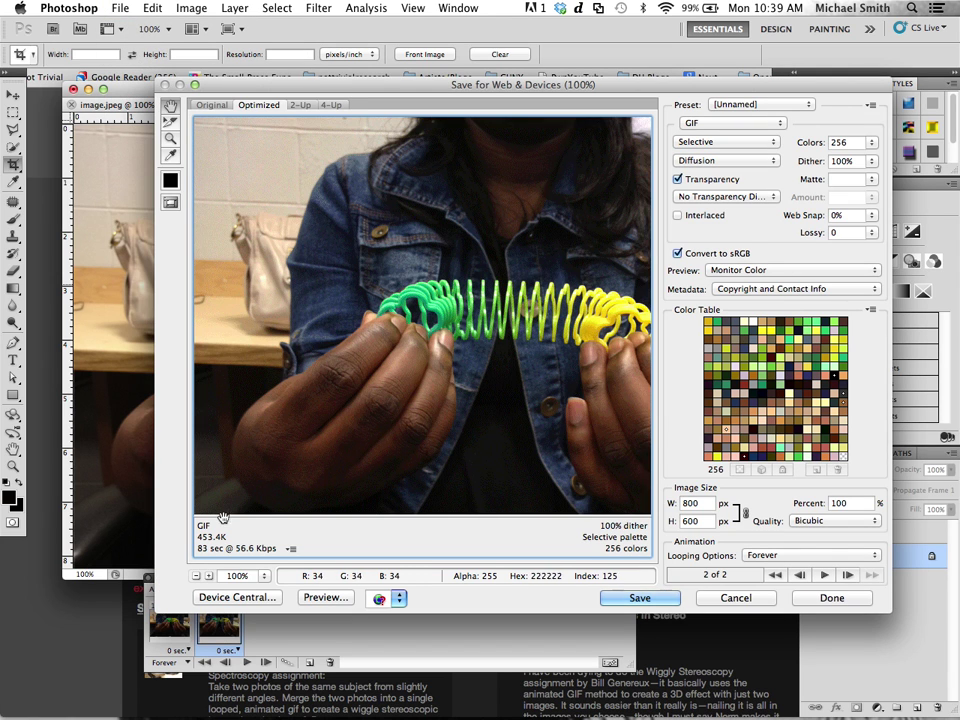
{"action": "left_click", "coordinate": [717, 126]}
{"action": "left_click", "coordinate": [717, 126]}
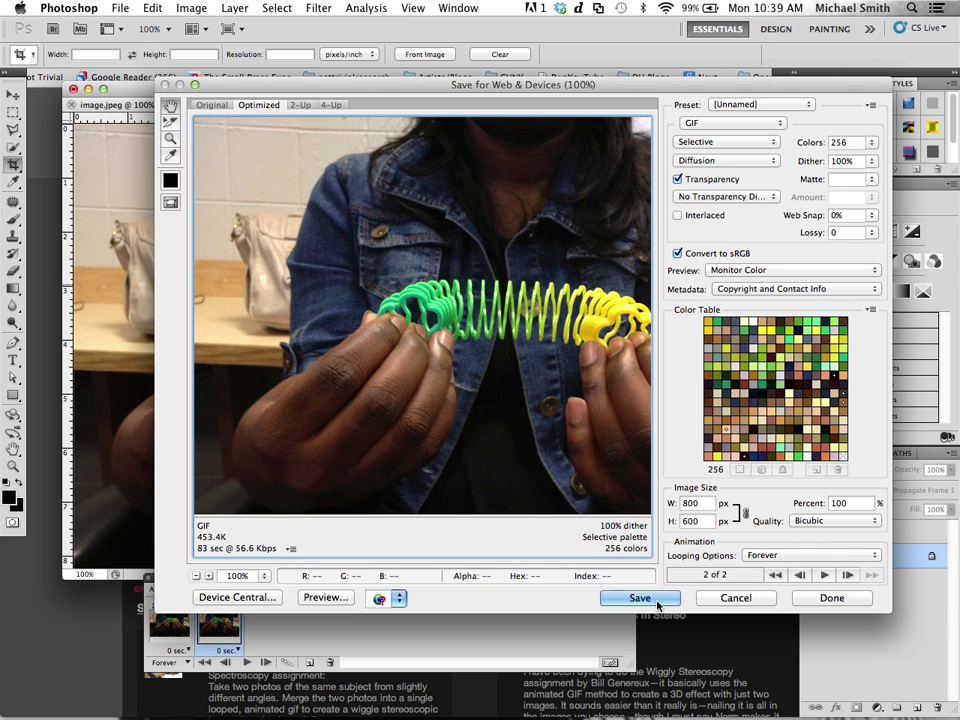
- Save the GIF as SLINKY-IN-STEREO.gif in the Desktop's DS106 folder
{"action": "key", "text": "Return"}
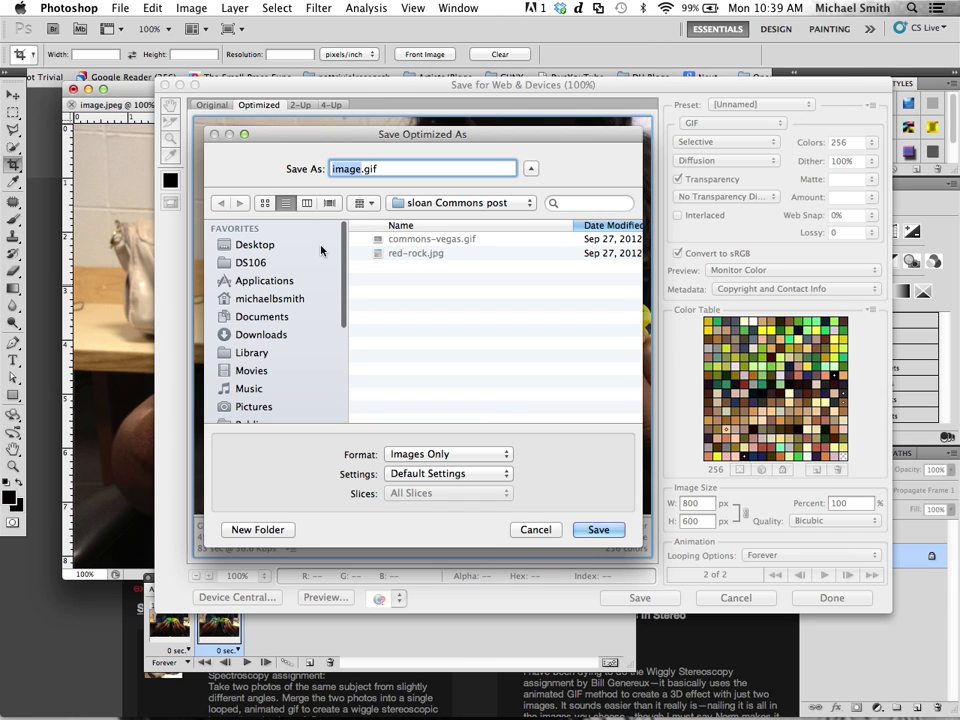
{"action": "type", "text": "S"}
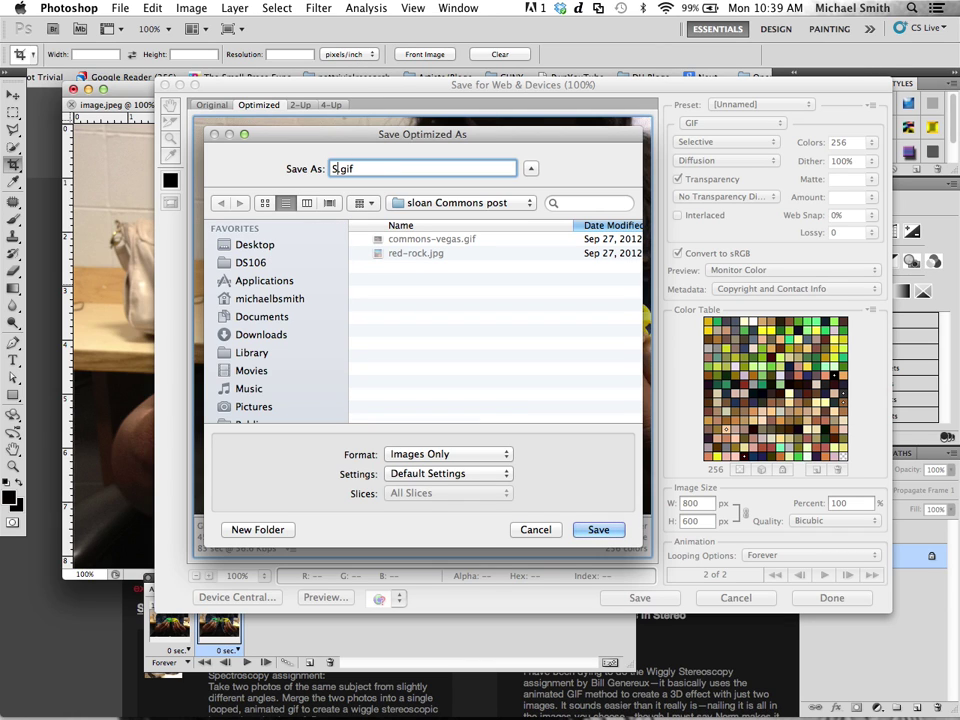
{"action": "type", "text": "LINKY-IN-STEREO"}
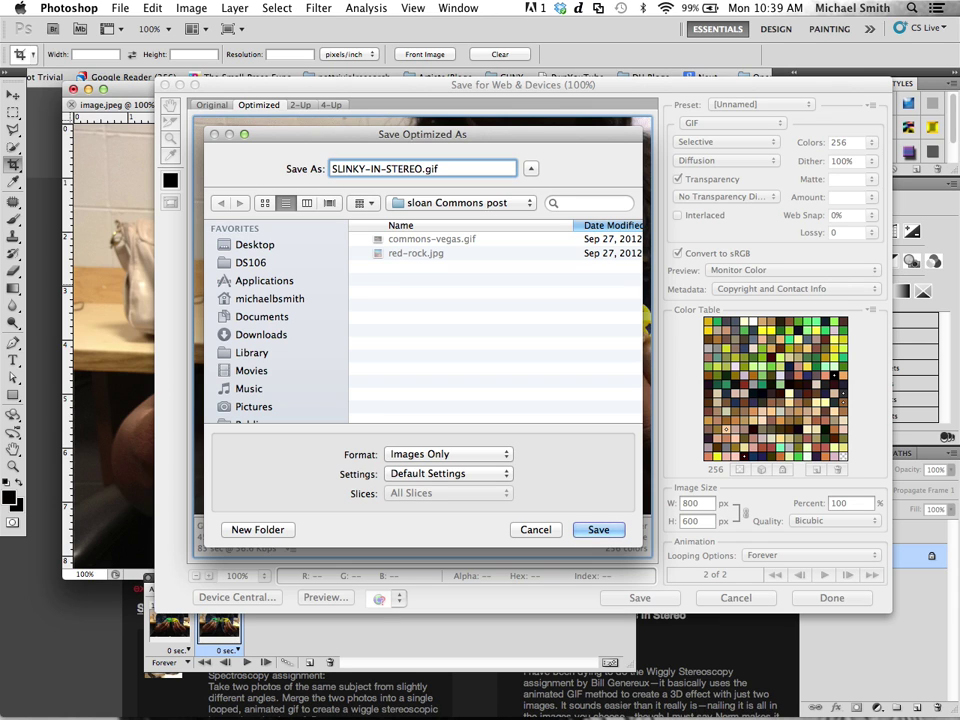
{"action": "left_click", "coordinate": [258, 246]}
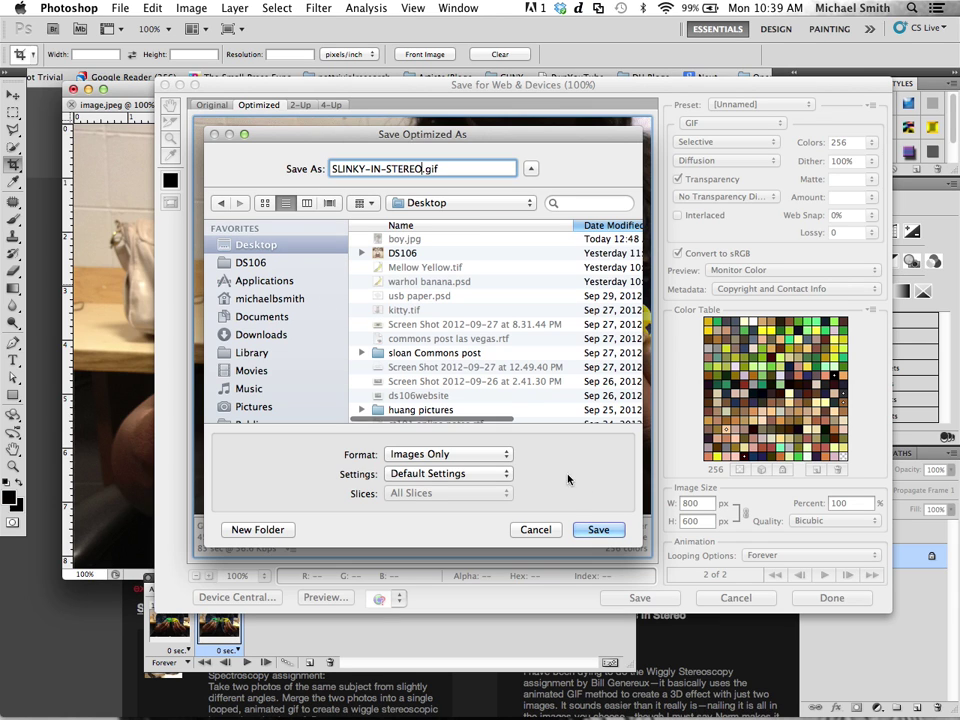
{"action": "left_click", "coordinate": [236, 264]}
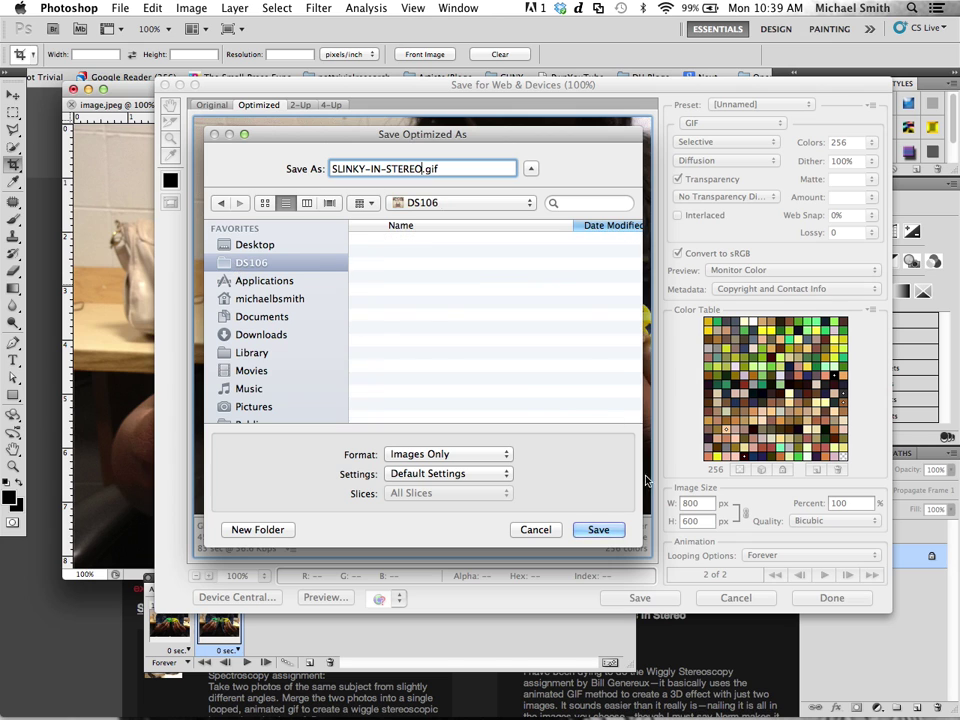
{"action": "left_click", "coordinate": [600, 529]}
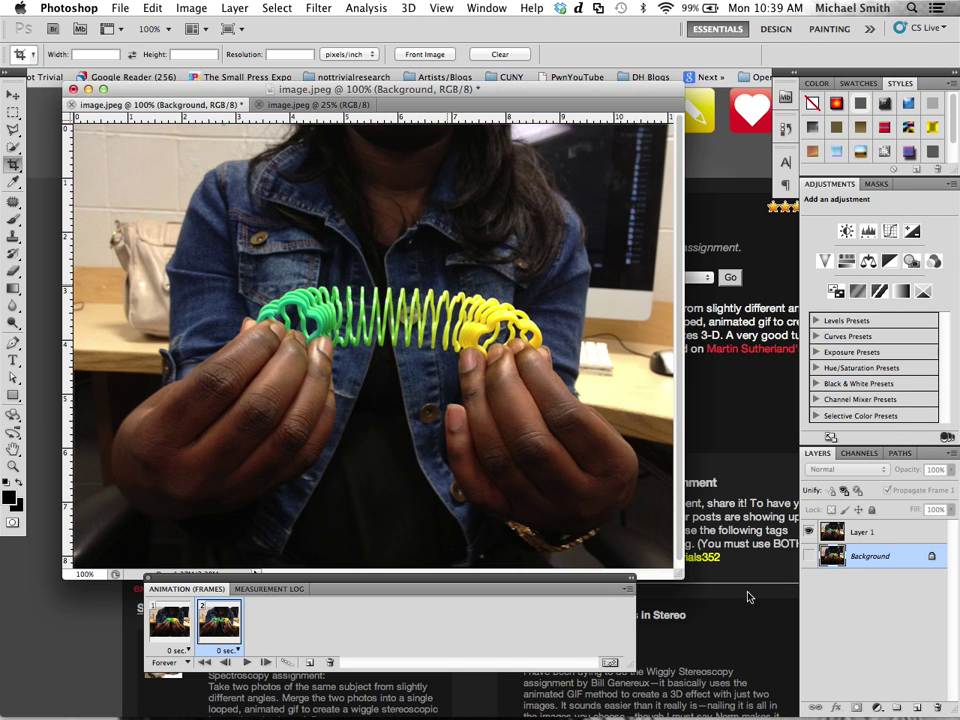
- In Chrome, load the personal blog site from the address bar
{"action": "key", "text": "super+Tab"}
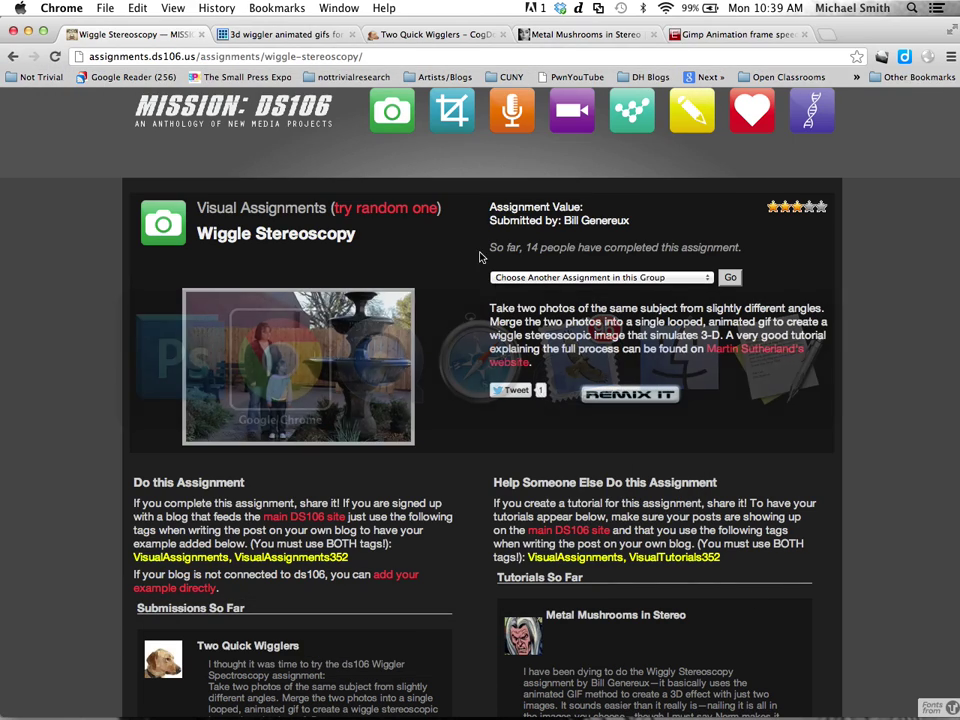
{"action": "left_click", "coordinate": [282, 36]}
{"action": "key", "text": "super+l"}
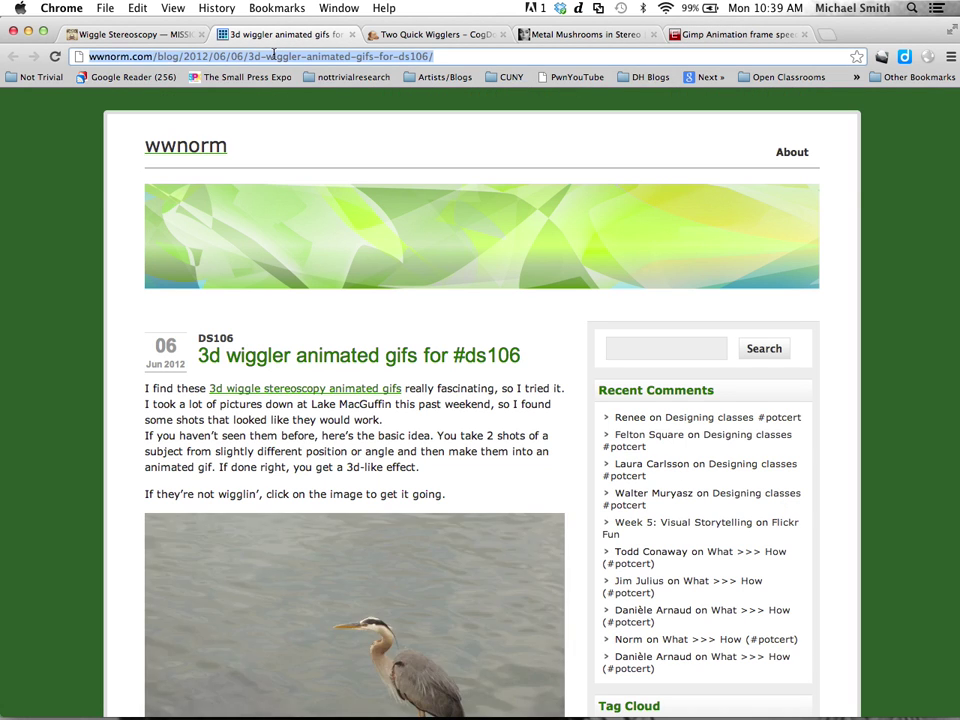
{"action": "type", "text": "MICH"}
{"action": "key", "text": "Return"}
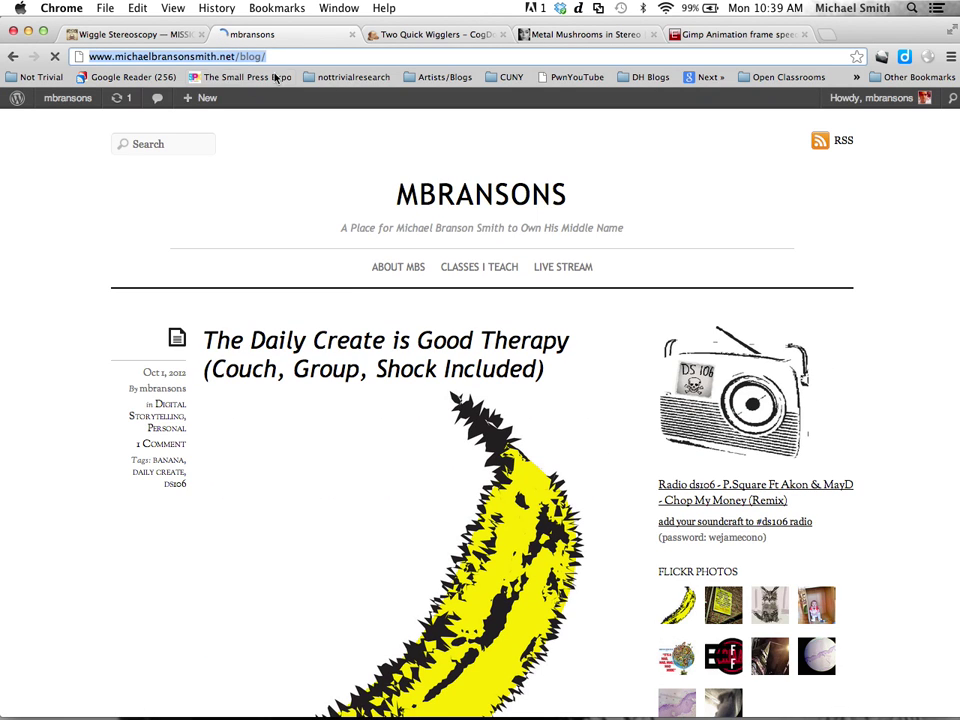
- Create a new post titled 'Slinky in Stereo' from the admin bar
{"action": "mouse_move", "coordinate": [218, 104]}
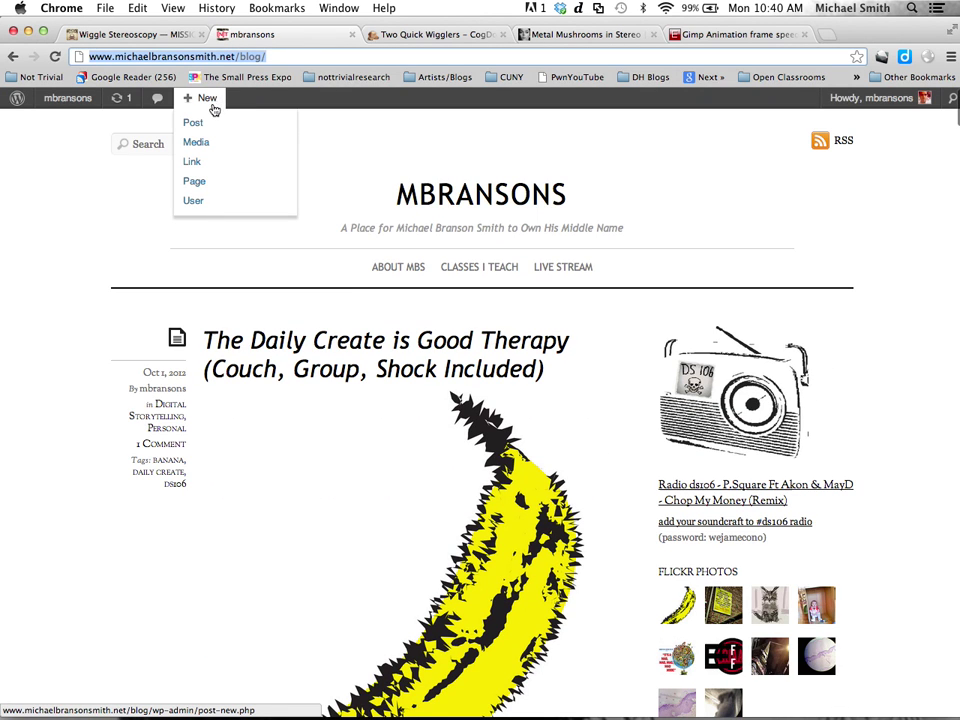
{"action": "left_click", "coordinate": [195, 123]}
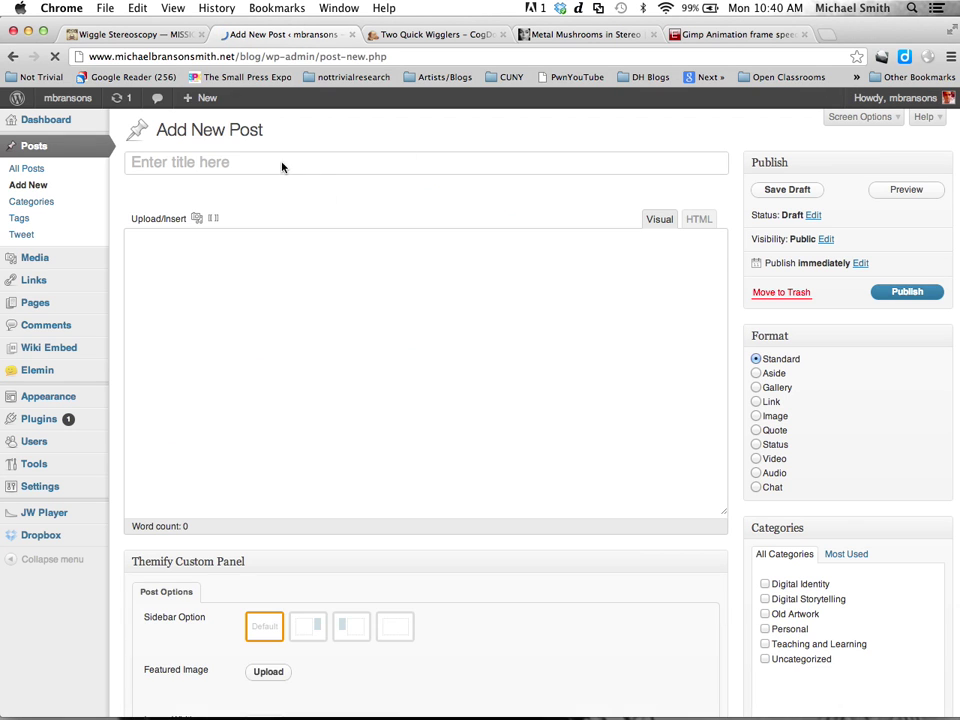
{"action": "left_click", "coordinate": [228, 163]}
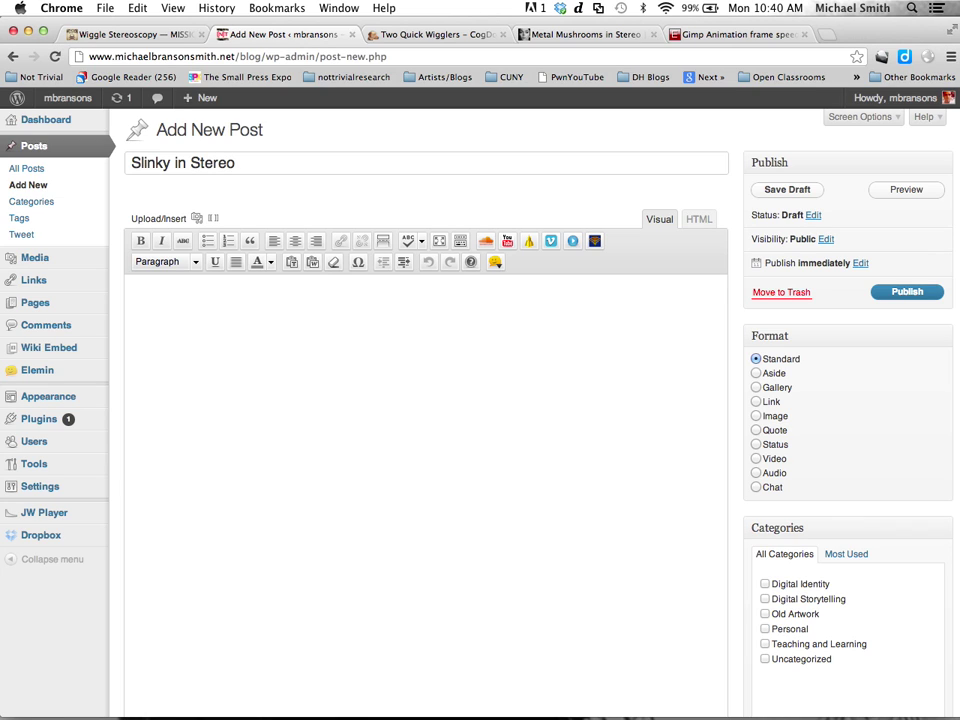
{"action": "left_click", "coordinate": [251, 291]}
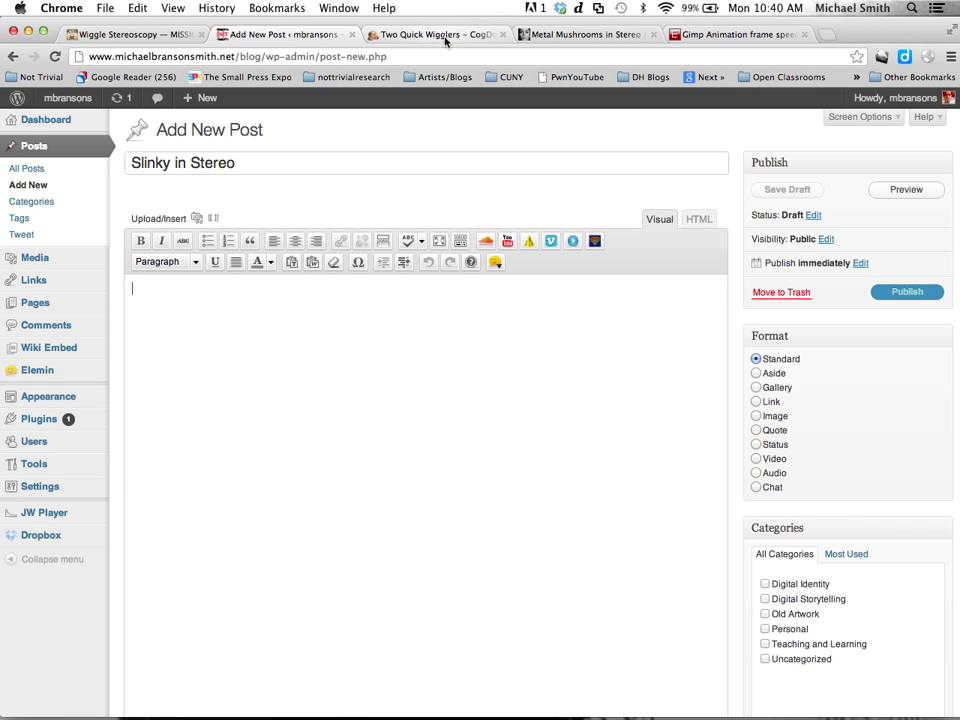
- Upload SLINKY-IN-STEREO.gif from Desktop > DS106 through the media uploader
{"action": "left_click", "coordinate": [197, 219]}
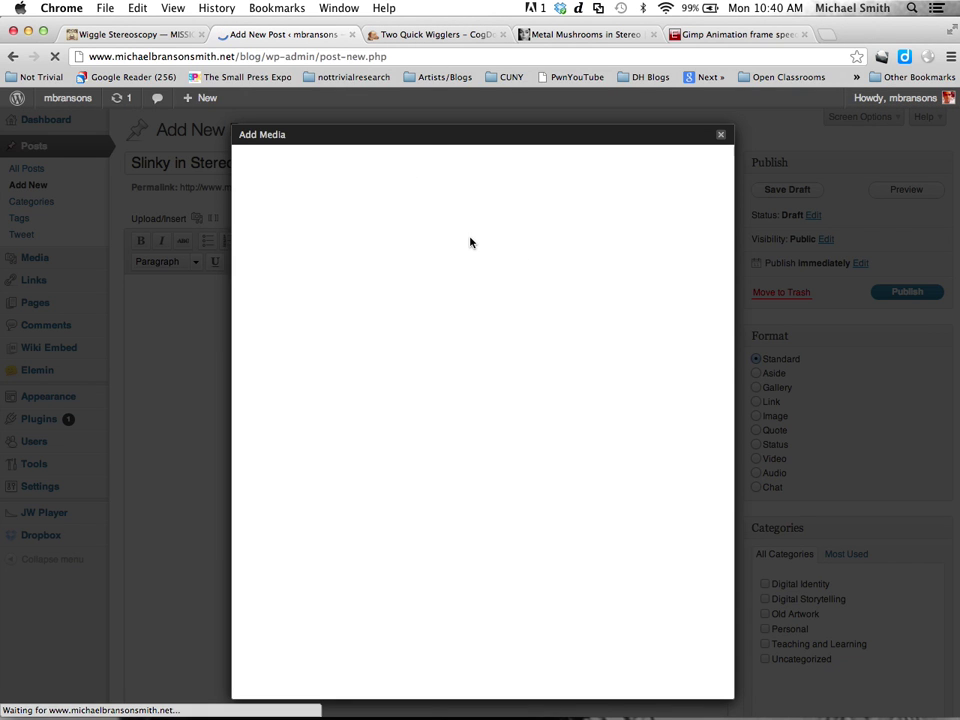
{"action": "left_click", "coordinate": [483, 308]}
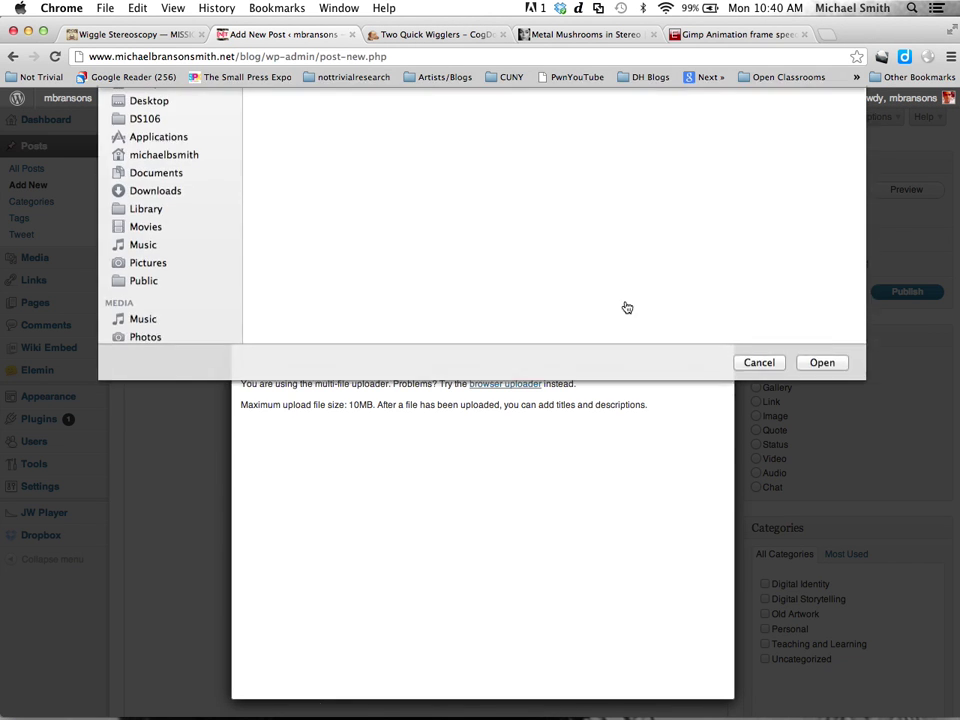
{"action": "left_click", "coordinate": [155, 166]}
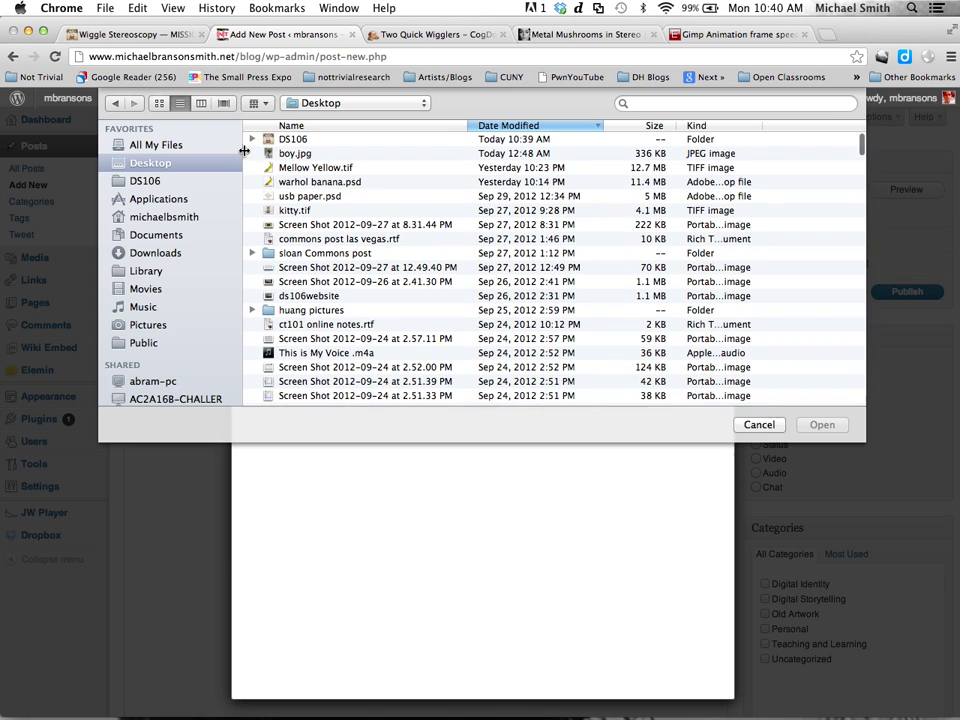
{"action": "double_click", "coordinate": [293, 141]}
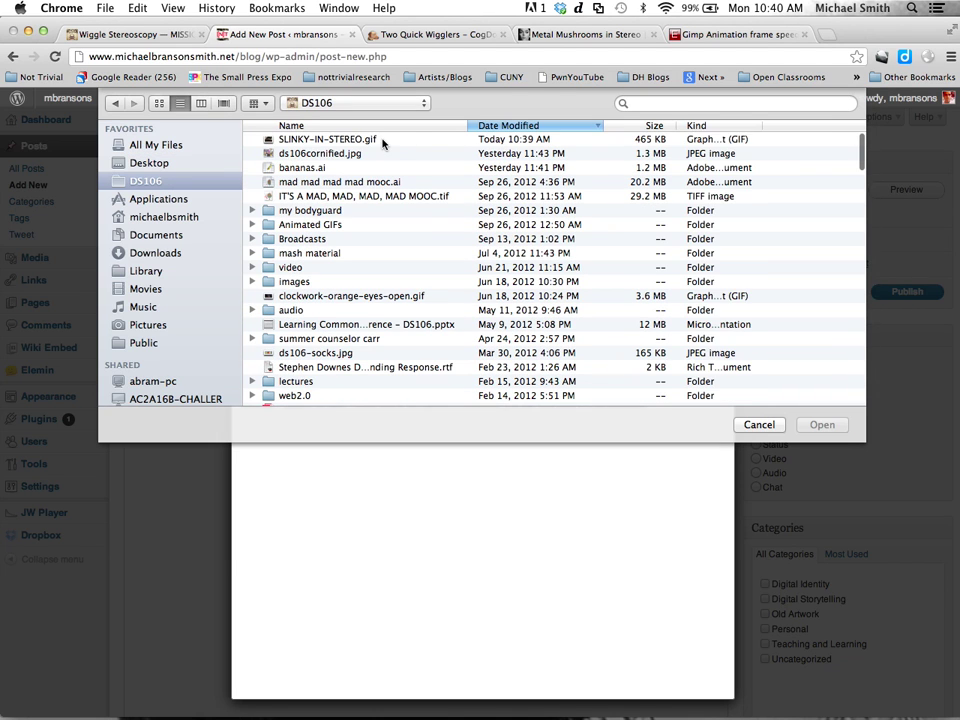
{"action": "left_click", "coordinate": [376, 141]}
{"action": "left_click", "coordinate": [820, 425]}
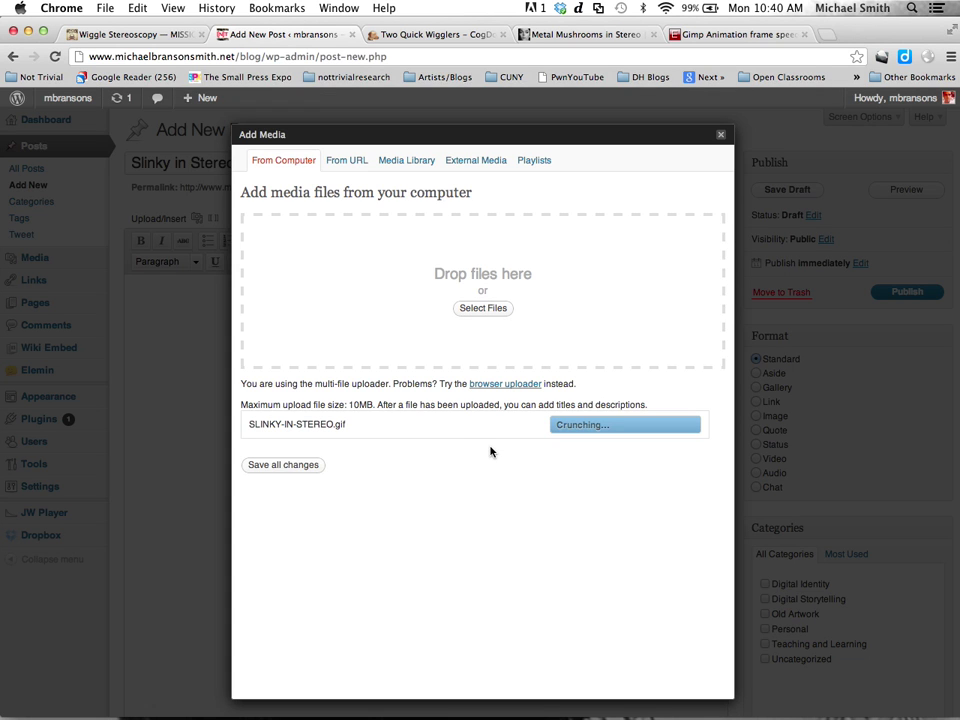
- Insert the uploaded GIF into the post at full size and select it
{"action": "scroll", "coordinate": [490, 452], "scroll_direction": "down", "scroll_amount": 5}
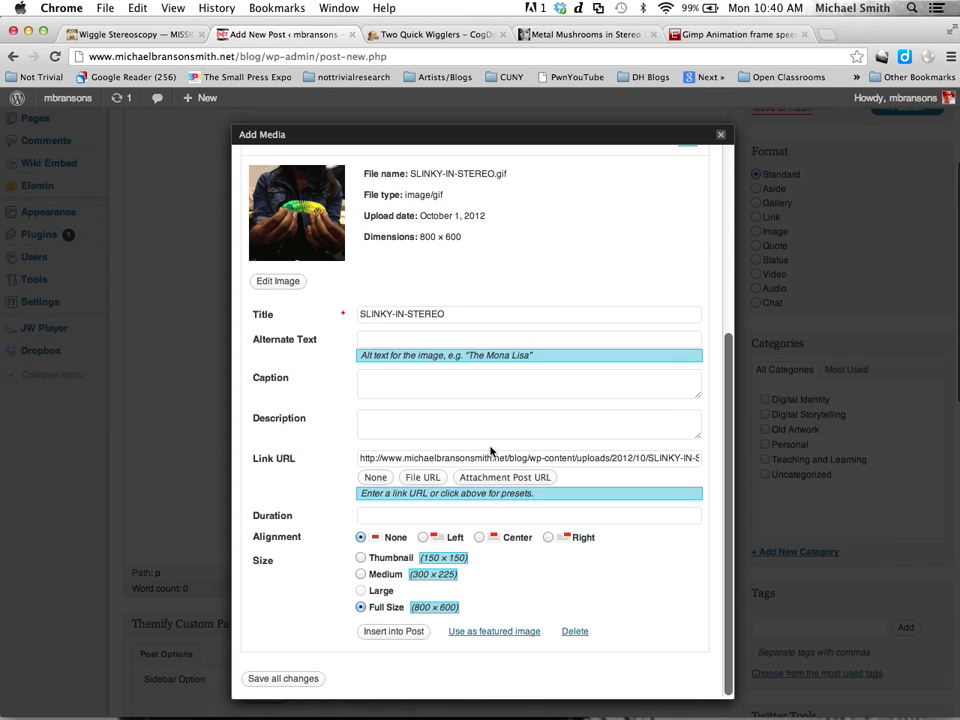
{"action": "left_click", "coordinate": [389, 633]}
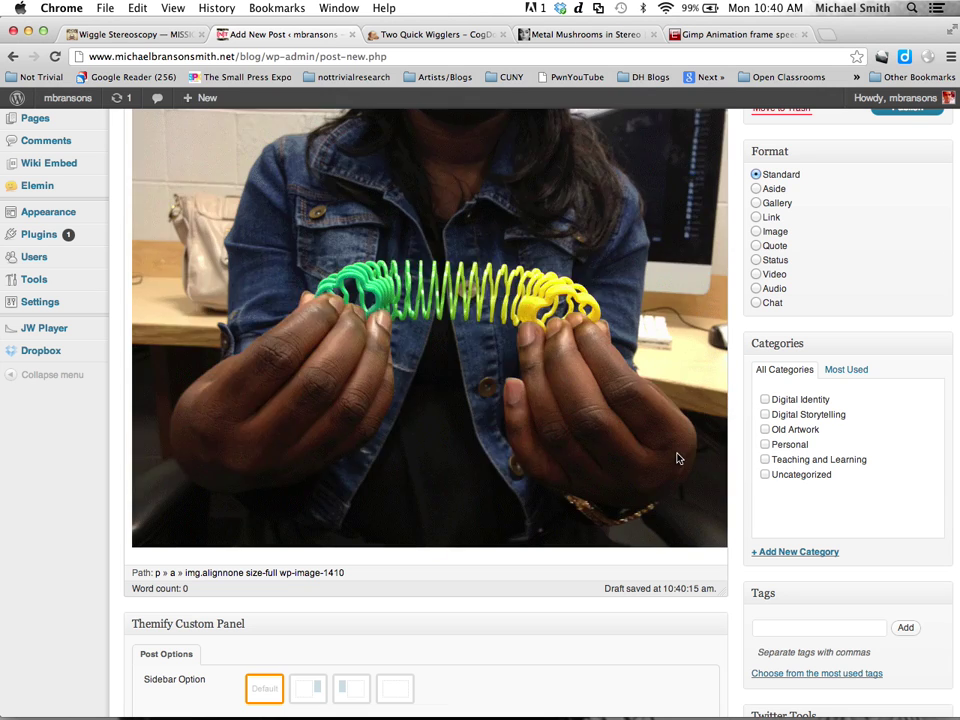
{"action": "left_click", "coordinate": [676, 458]}
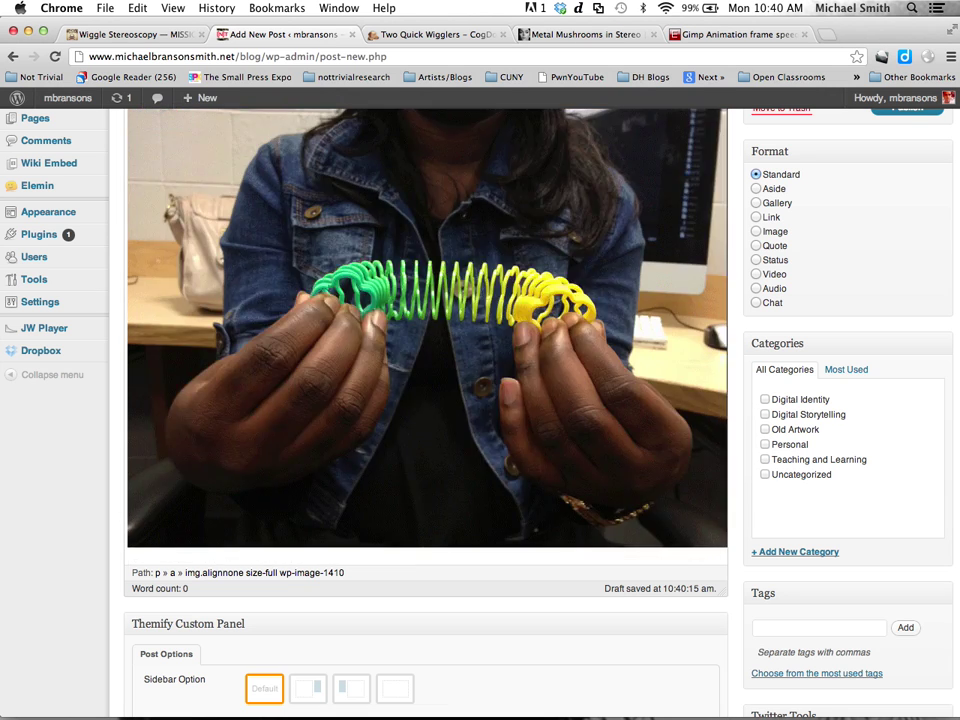
- Start a line under the image with 'I created this example Wiggle', checking reference tabs
{"action": "key", "text": "Return"}
{"action": "type", "text": "I"}
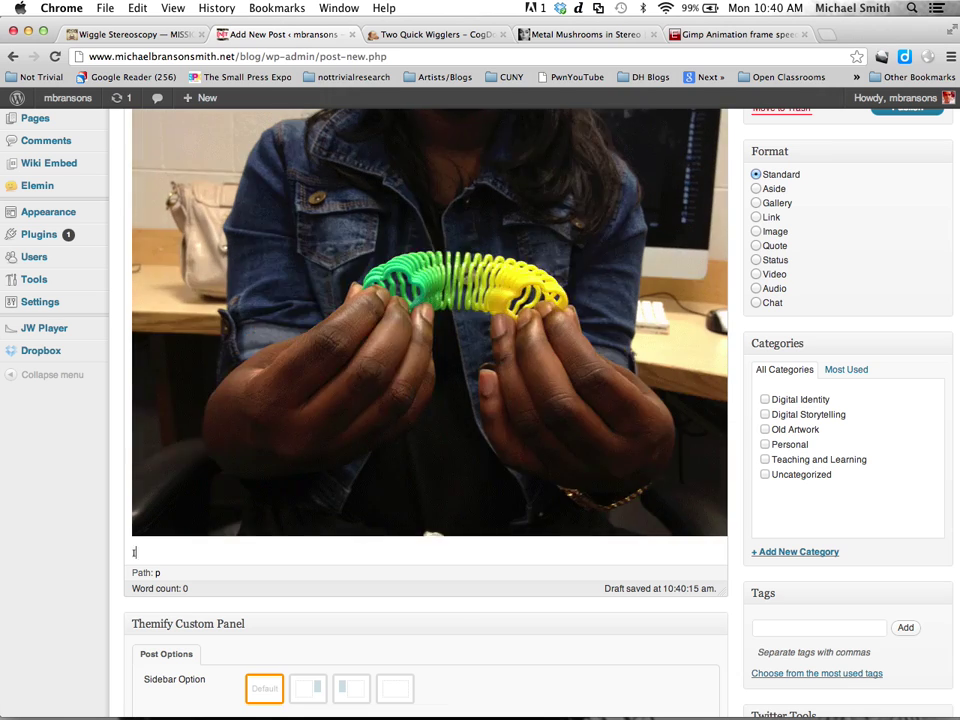
{"action": "type", "text": " created this example"}
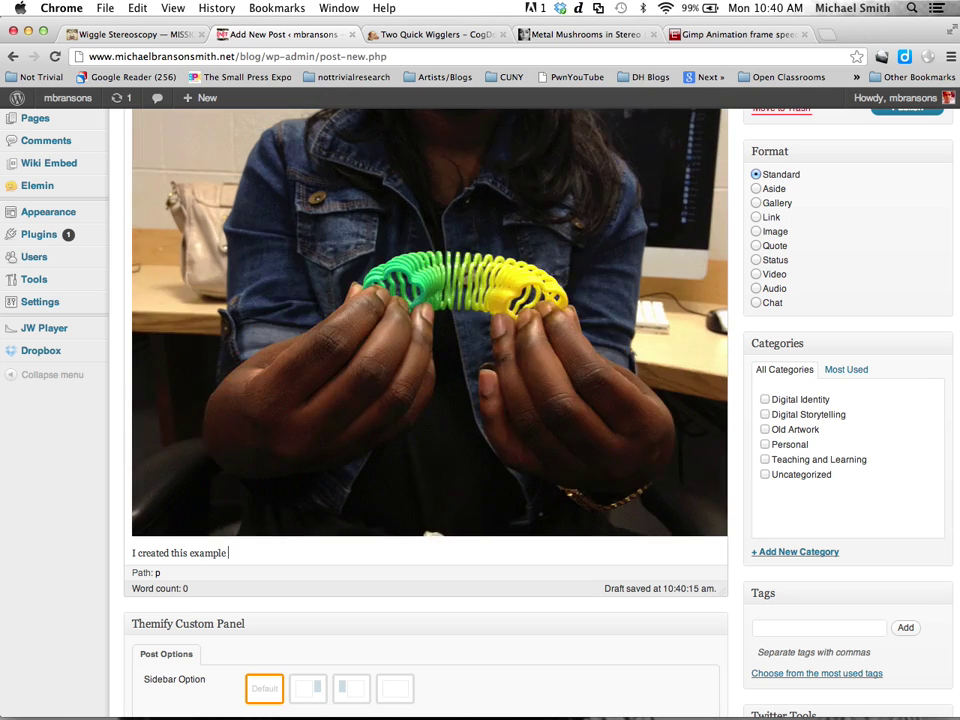
{"action": "type", "text": " Wiggle"}
{"action": "left_click", "coordinate": [437, 35]}
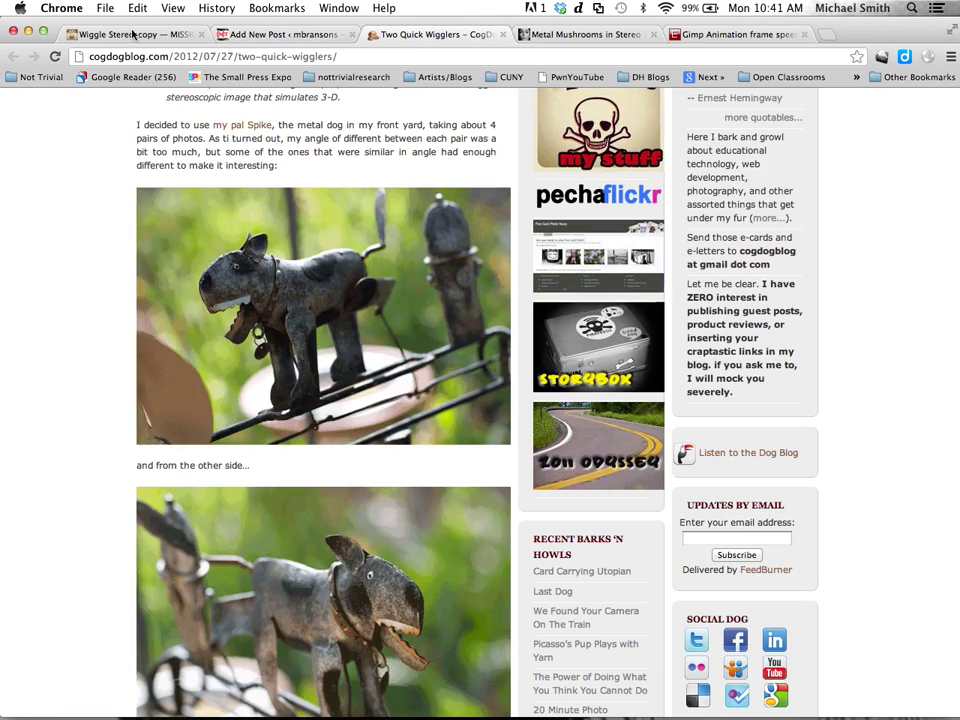
{"action": "left_click", "coordinate": [135, 35]}
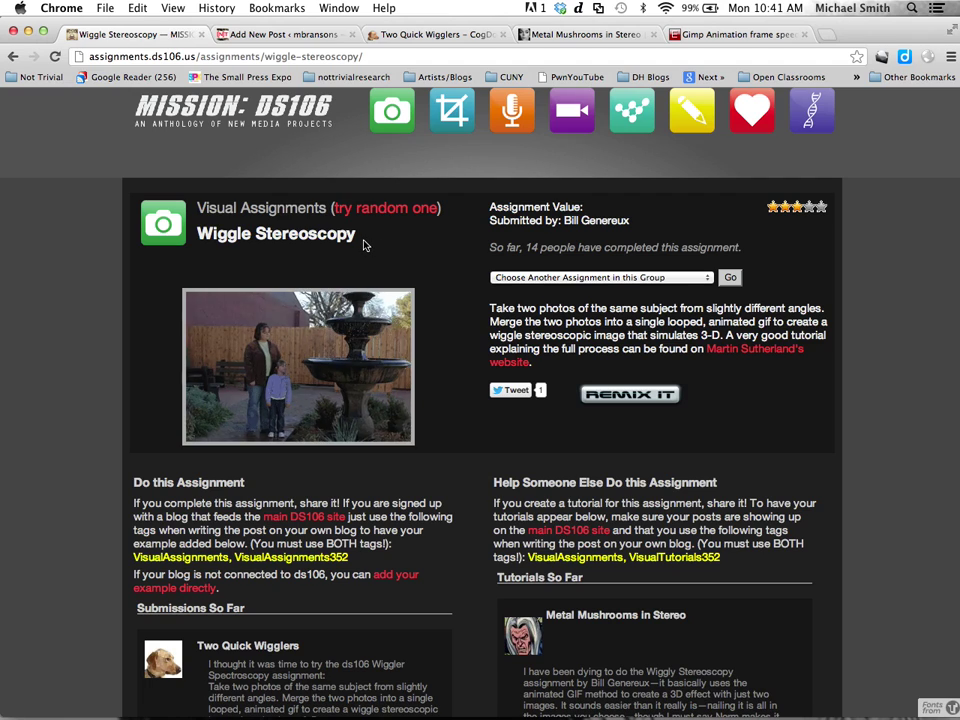
{"action": "left_click", "coordinate": [420, 35]}
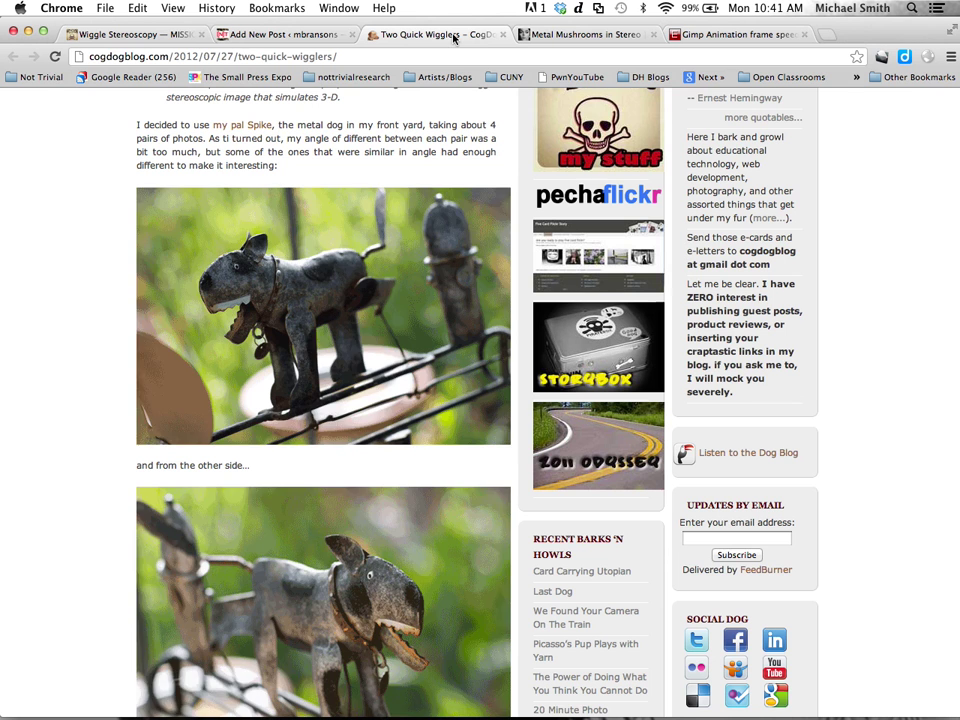
{"action": "left_click", "coordinate": [265, 34]}
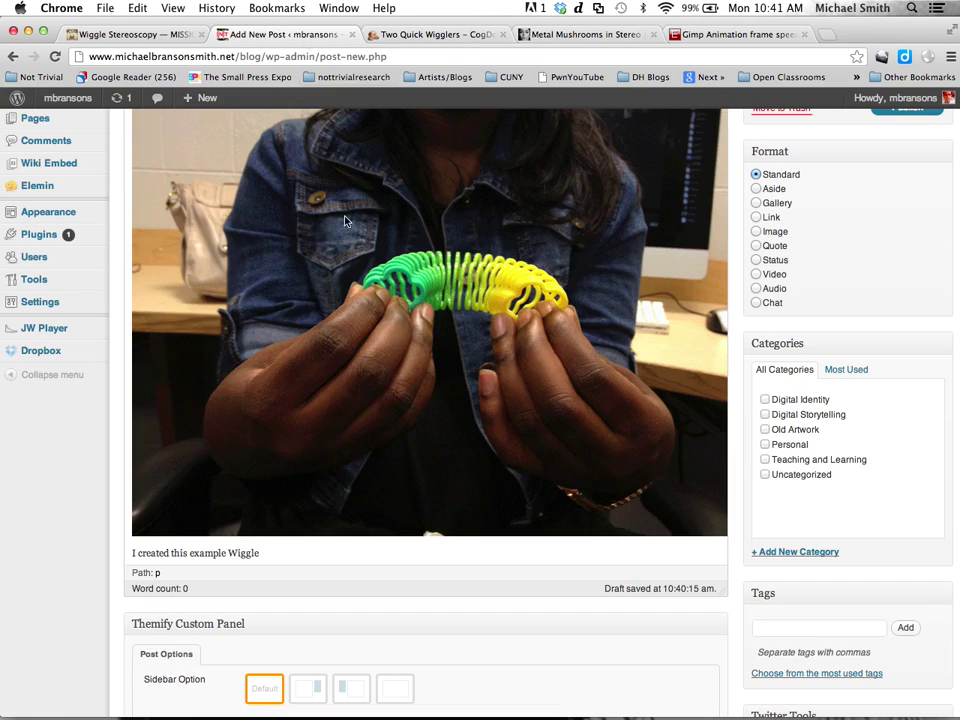
- Finish the caption: 'Stereoscope for class today. More info about how to make it soon! Recording a tutorial.'
{"action": "type", "text": "Stereoscope for class"}
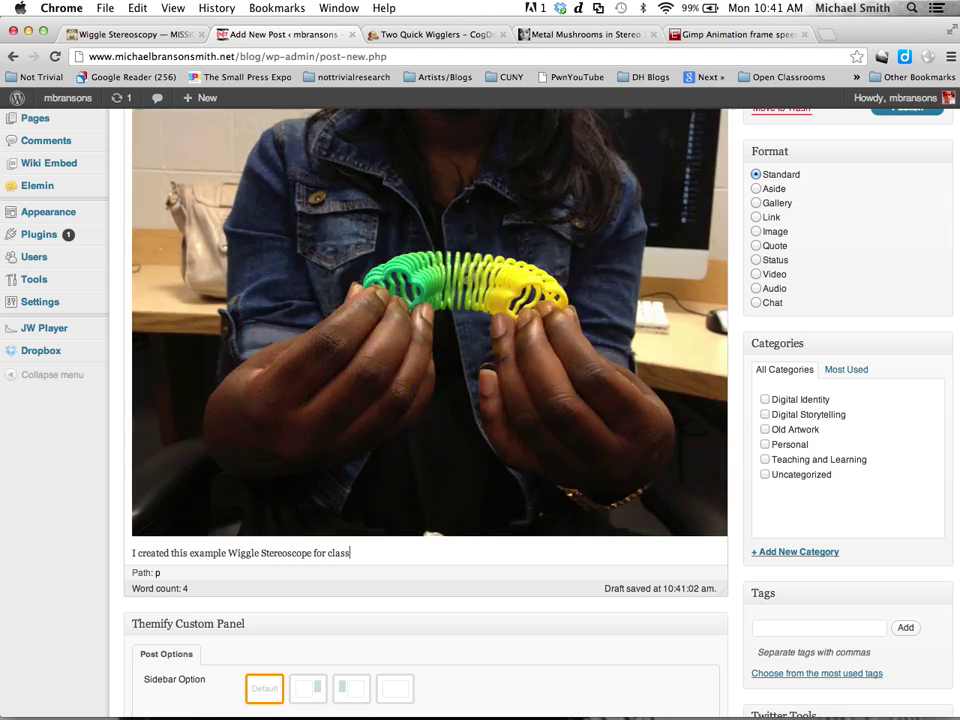
{"action": "type", "text": " today. W"}
{"action": "key", "text": "BackSpace"}
{"action": "type", "text": "More info about"}
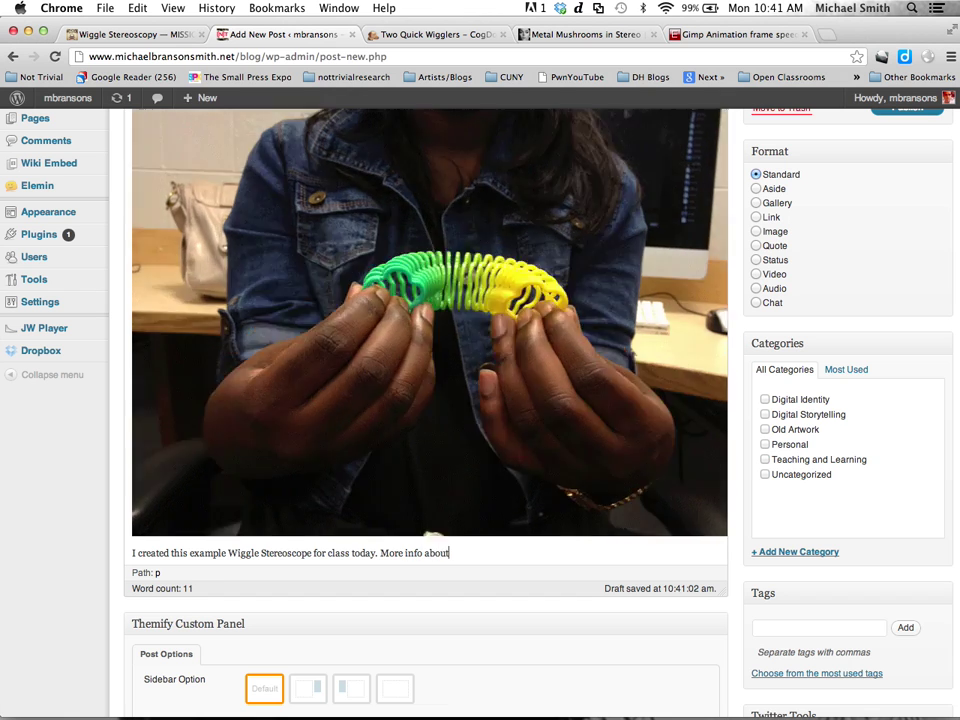
{"action": "type", "text": " how to make it soon! Reco"}
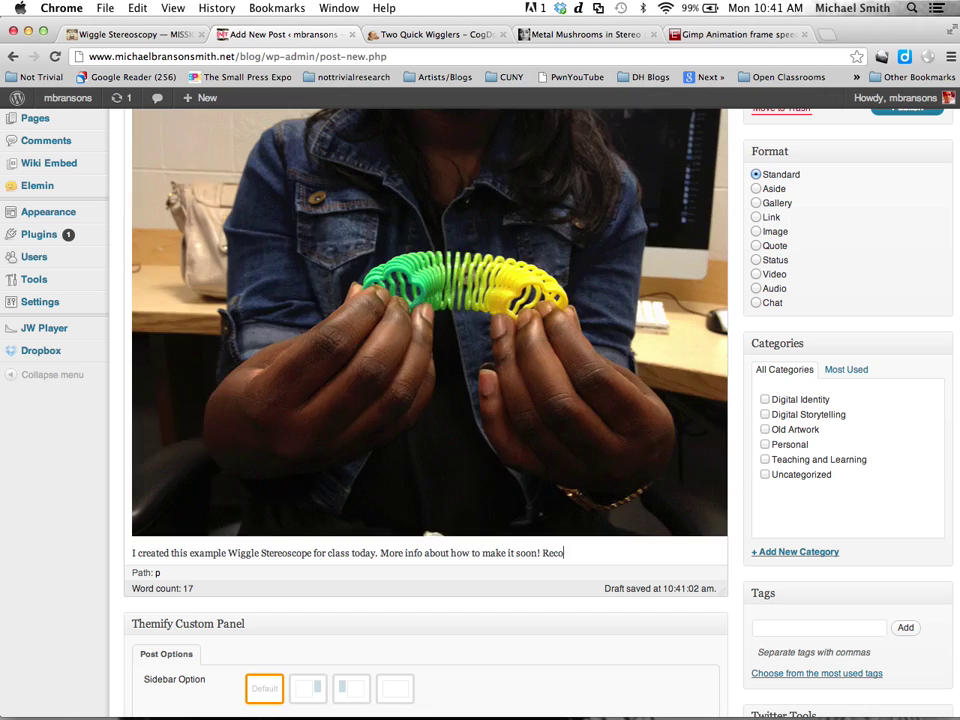
{"action": "type", "text": "rding a tutorial."}
- Copy the ds106 Wiggle Stereoscopy assignment URL and link the caption words 'Wiggle Stereoscope' to it
{"action": "left_click", "coordinate": [128, 34]}
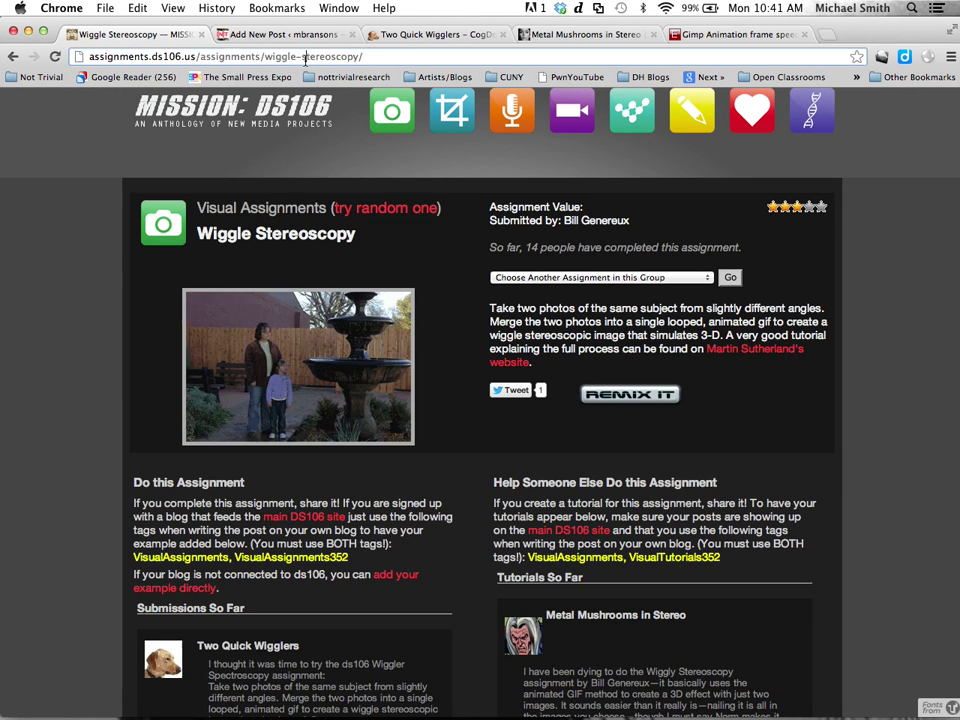
{"action": "left_click", "coordinate": [154, 57]}
{"action": "key", "text": "super+c"}
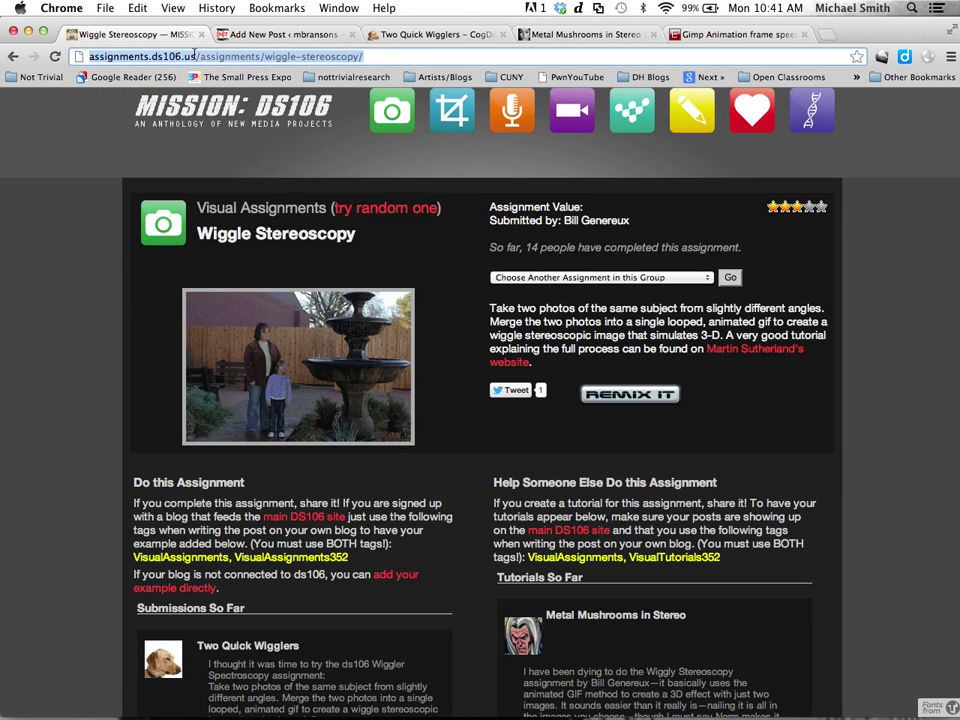
{"action": "left_click", "coordinate": [283, 35]}
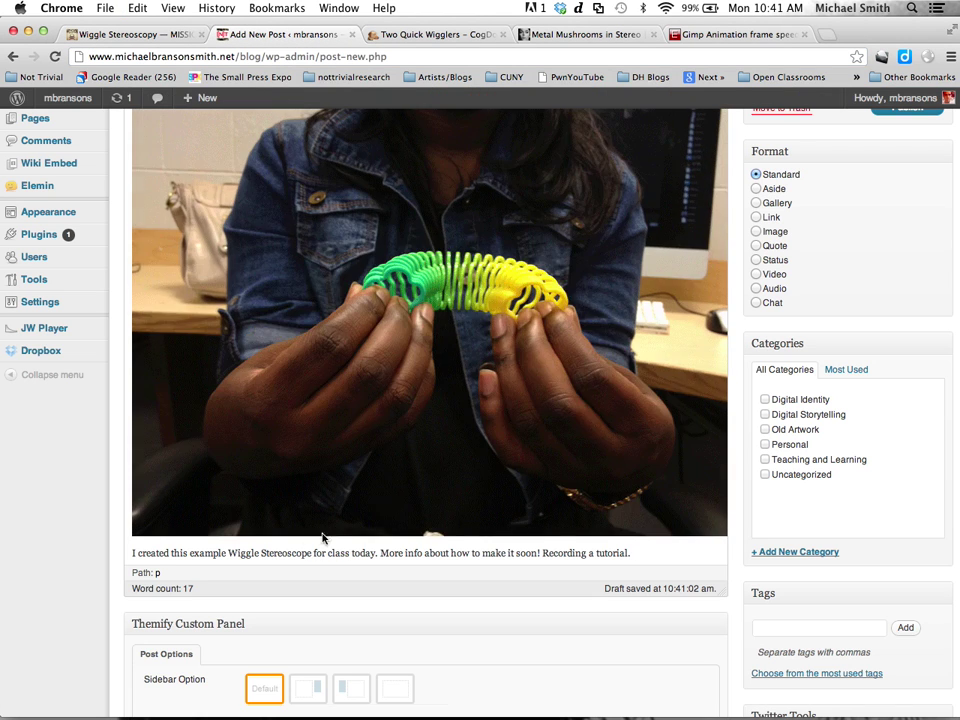
{"action": "left_click_drag", "start_coordinate": [229, 555], "coordinate": [311, 556]}
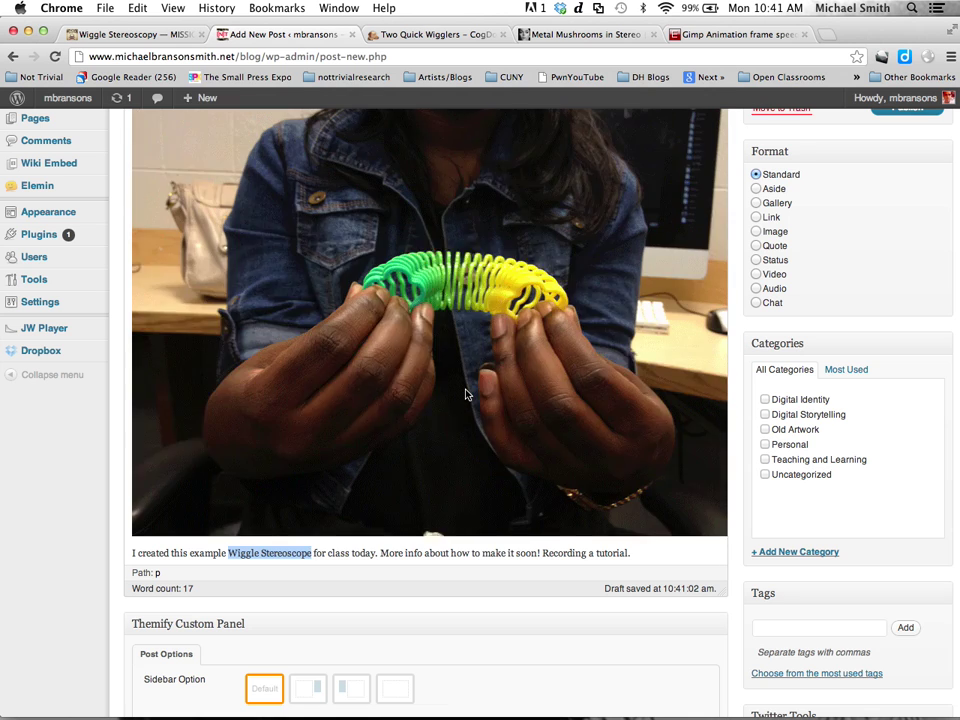
{"action": "scroll", "coordinate": [465, 394], "scroll_direction": "up", "scroll_amount": 4}
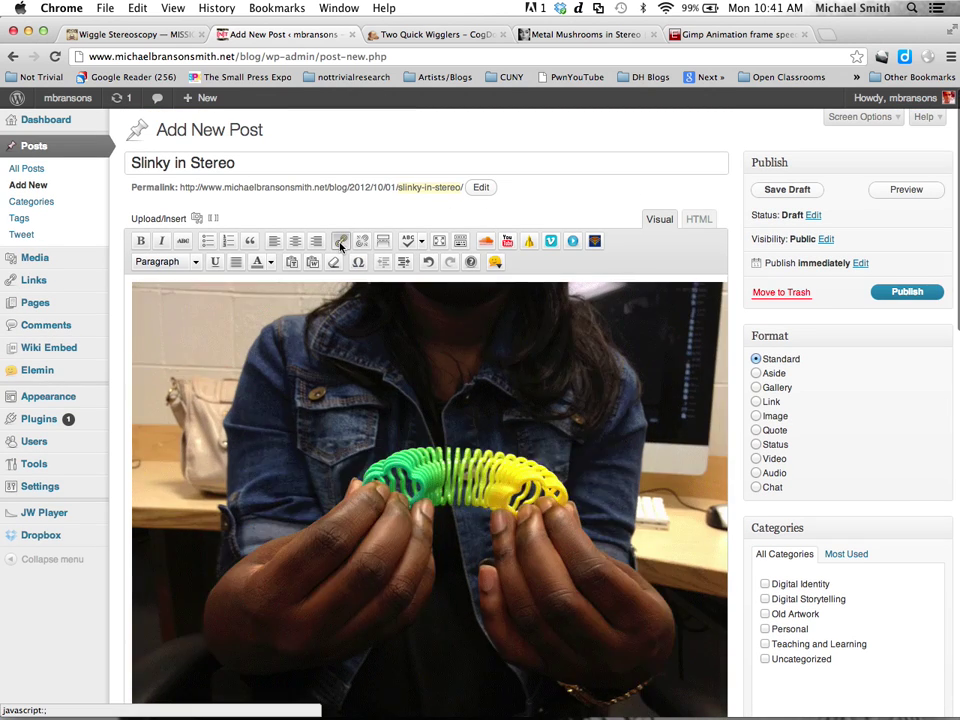
{"action": "left_click", "coordinate": [340, 244]}
{"action": "key", "text": "super+v"}
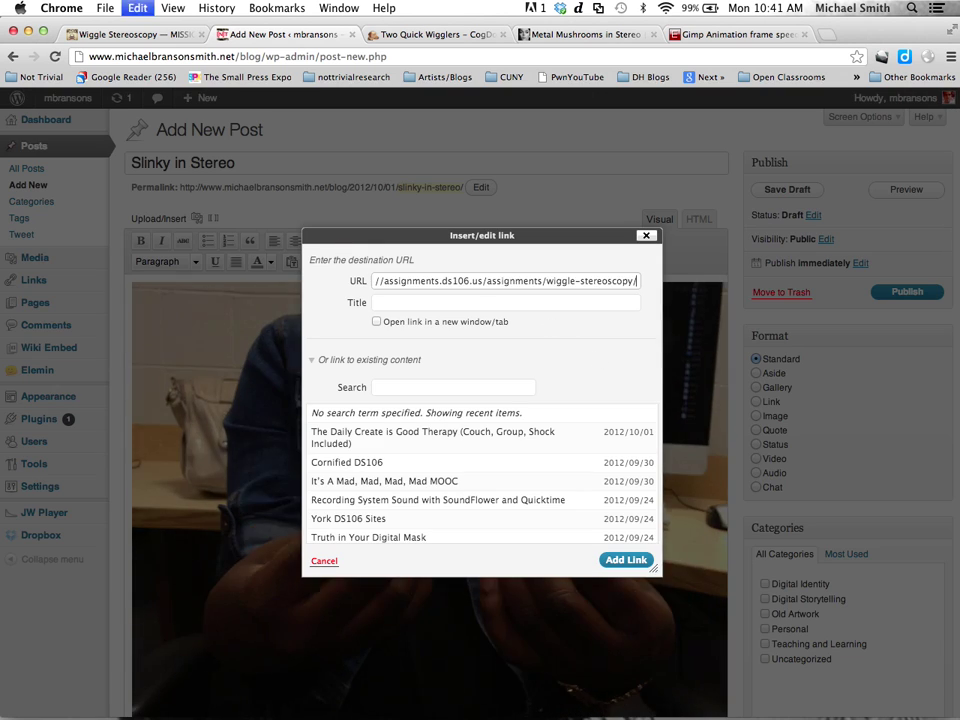
{"action": "left_click", "coordinate": [625, 560]}
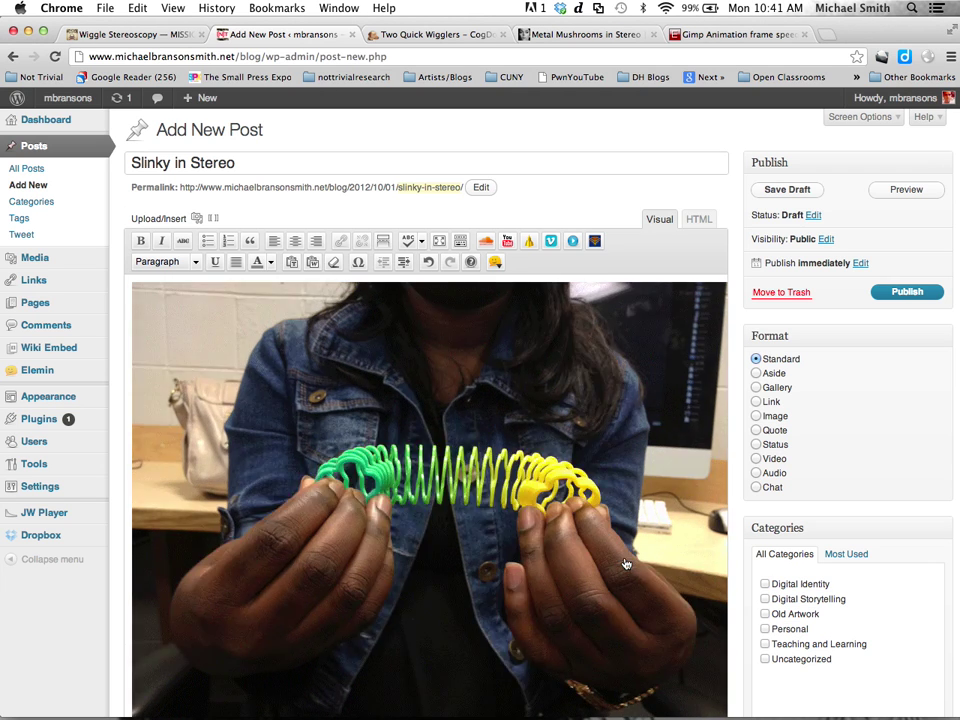
- Add the tag ds106 to the post
{"action": "scroll", "coordinate": [625, 564], "scroll_direction": "down", "scroll_amount": 5}
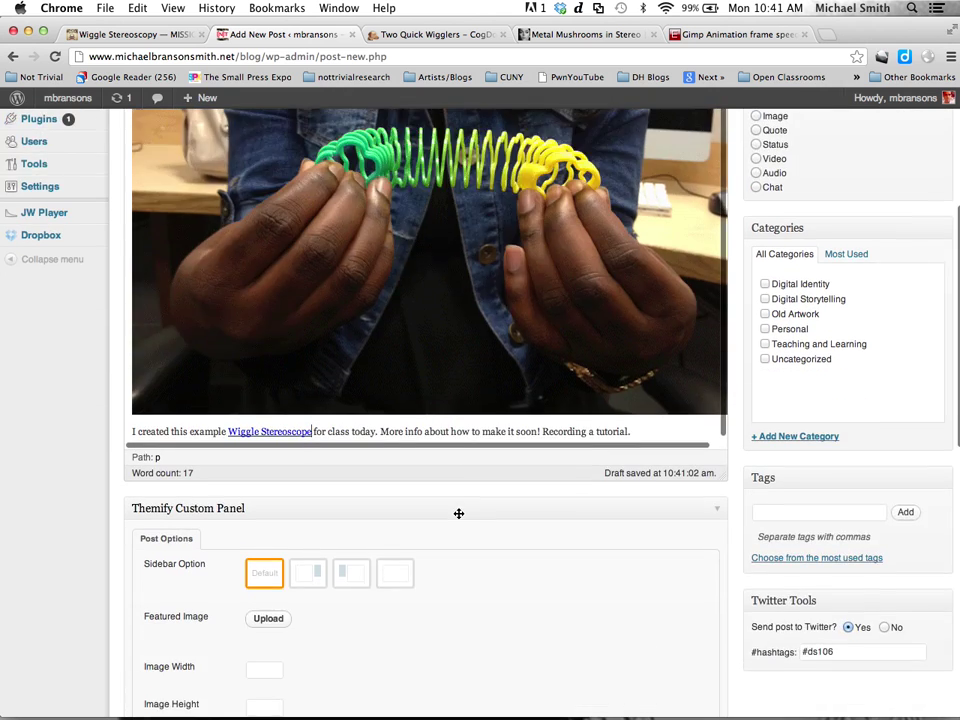
{"action": "scroll", "coordinate": [458, 513], "scroll_direction": "down", "scroll_amount": 1}
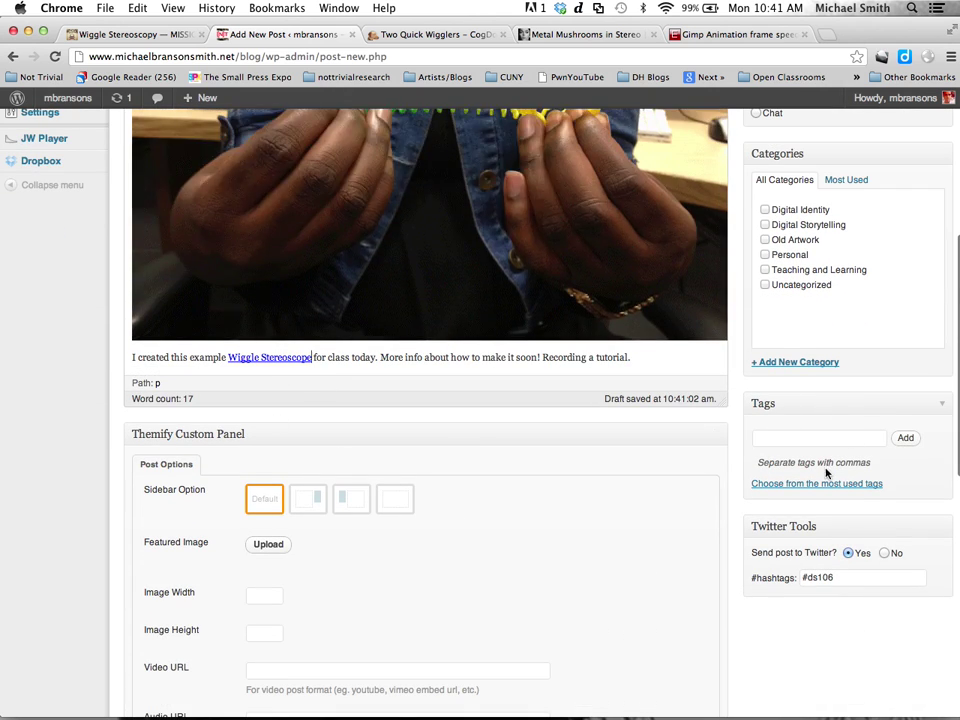
{"action": "left_click", "coordinate": [794, 441]}
{"action": "type", "text": "ds"}
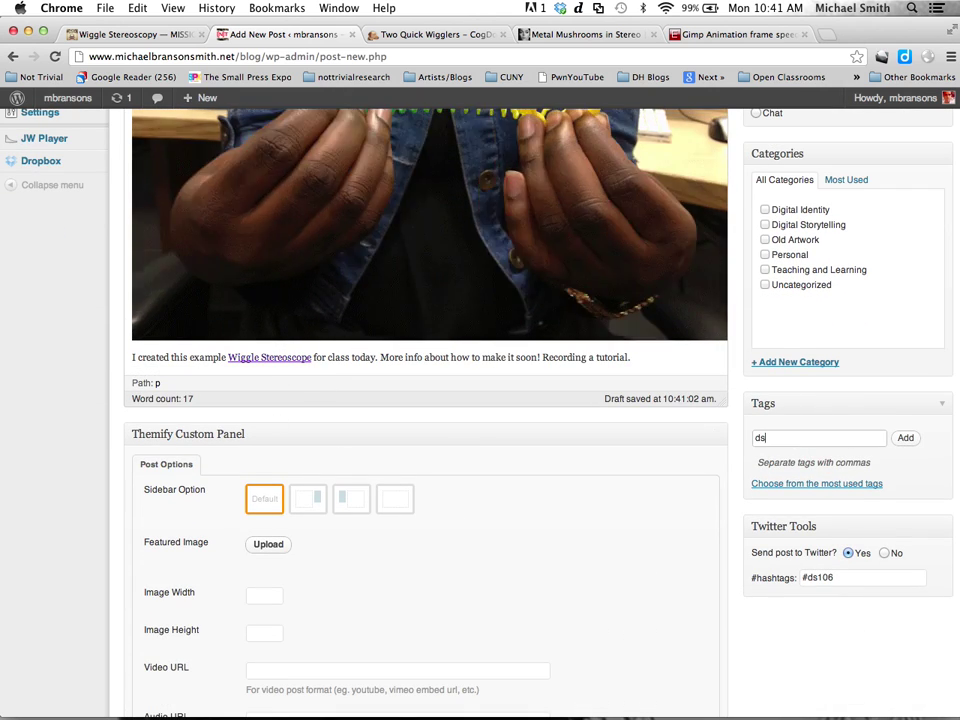
{"action": "type", "text": "106"}
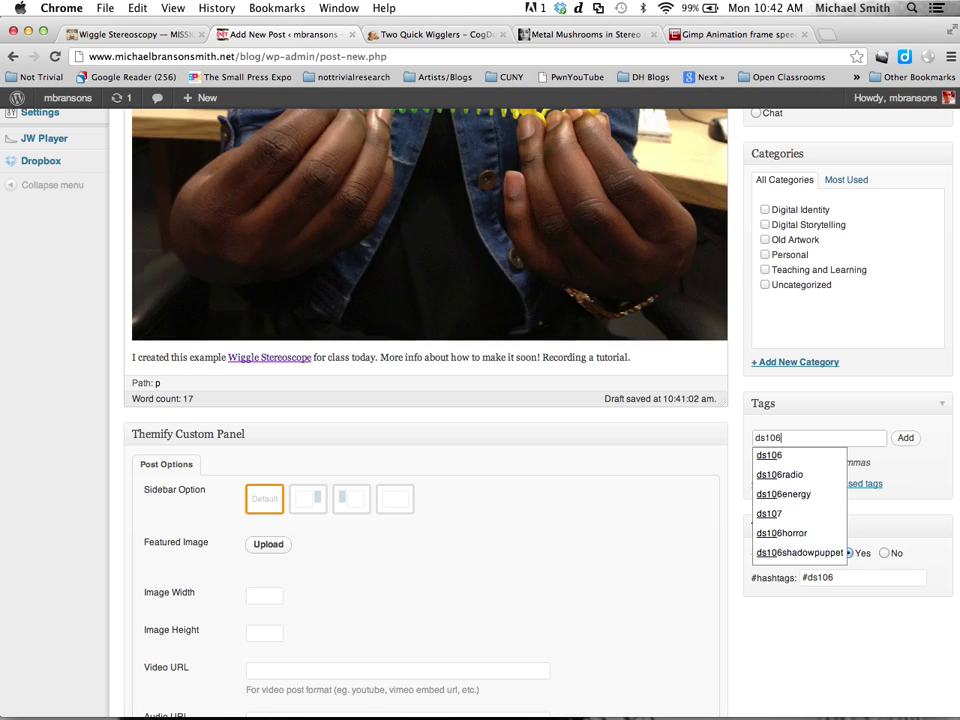
{"action": "key", "text": "Return"}
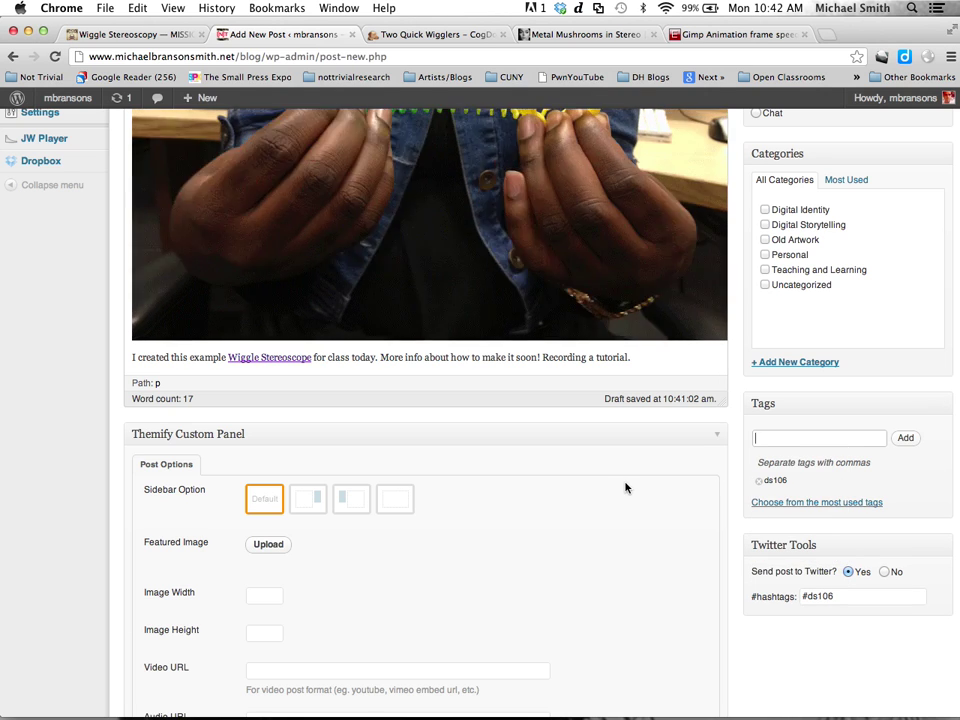
{"action": "scroll", "coordinate": [625, 487], "scroll_direction": "up", "scroll_amount": 1}
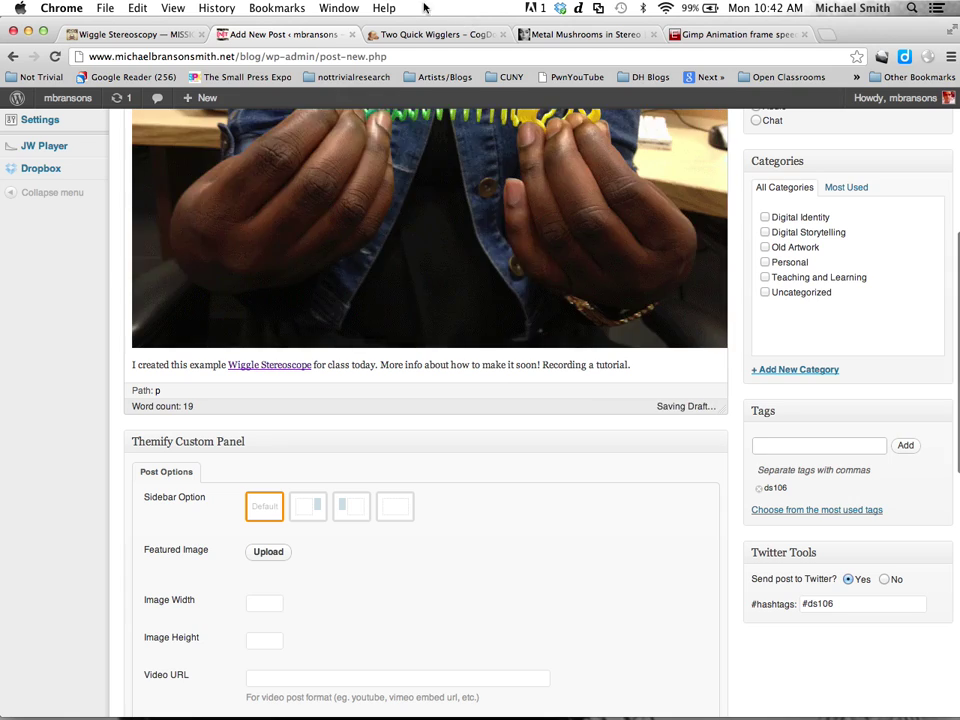
- Copy the required tags from the assignment page and add VisualAssignments and VisualAssignments352 to the post
{"action": "left_click", "coordinate": [430, 36]}
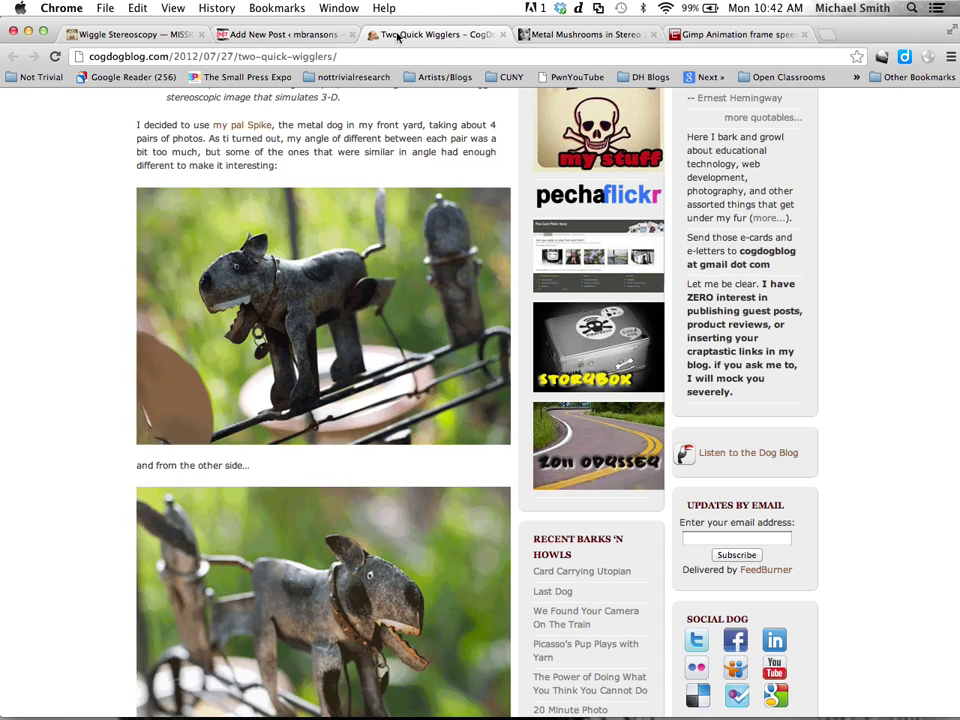
{"action": "left_click", "coordinate": [155, 36]}
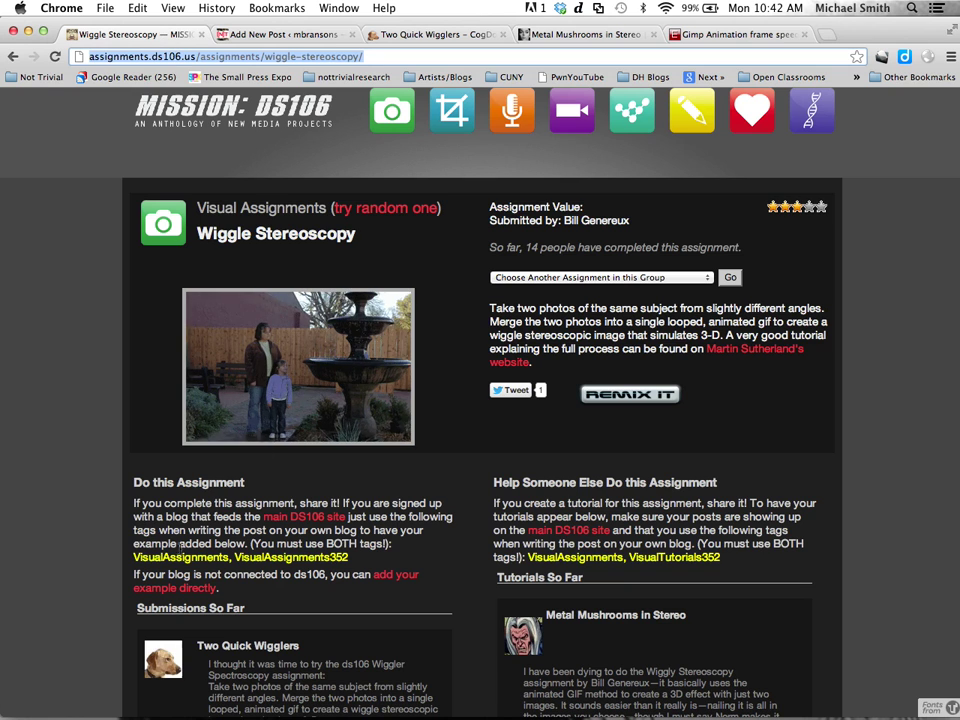
{"action": "left_click_drag", "start_coordinate": [361, 560], "coordinate": [133, 557]}
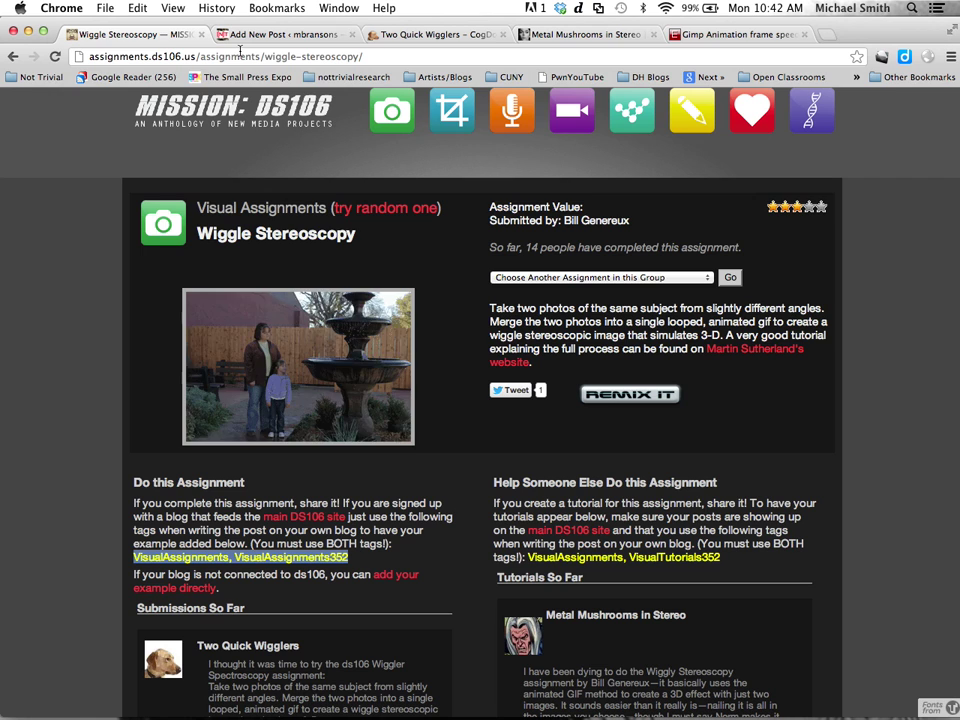
{"action": "left_click", "coordinate": [280, 34]}
{"action": "left_click", "coordinate": [763, 446]}
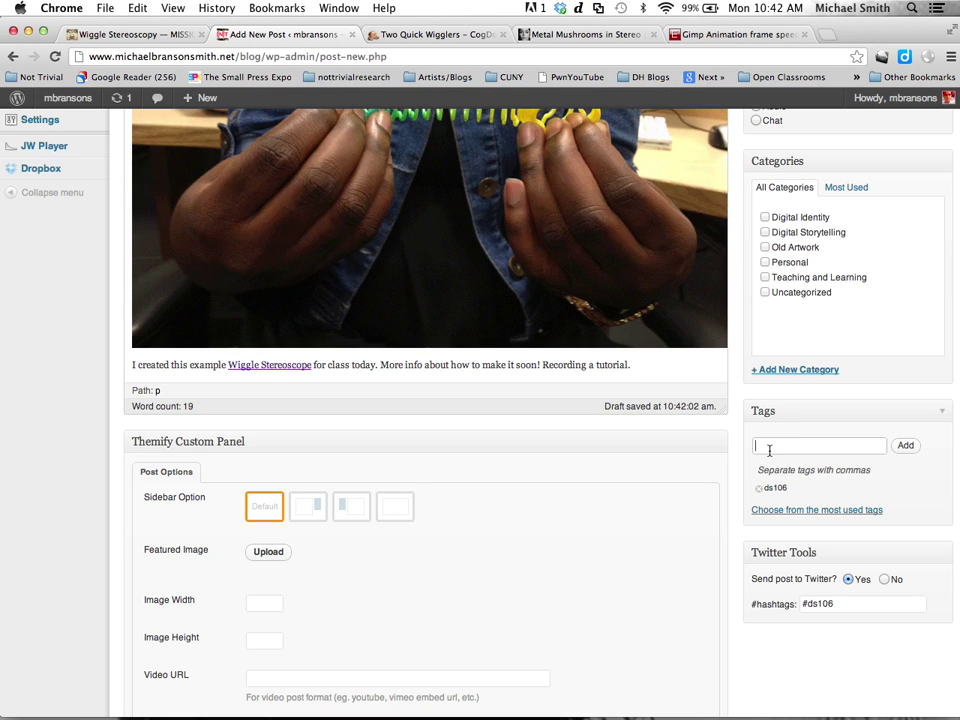
{"action": "key", "text": "super+v"}
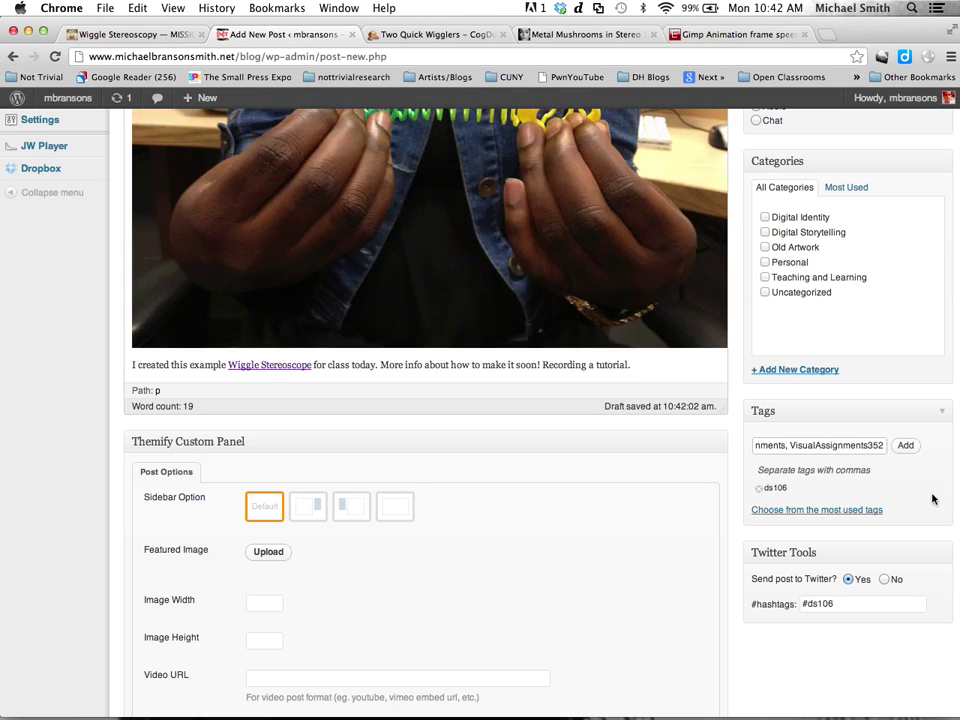
{"action": "left_click", "coordinate": [905, 446]}
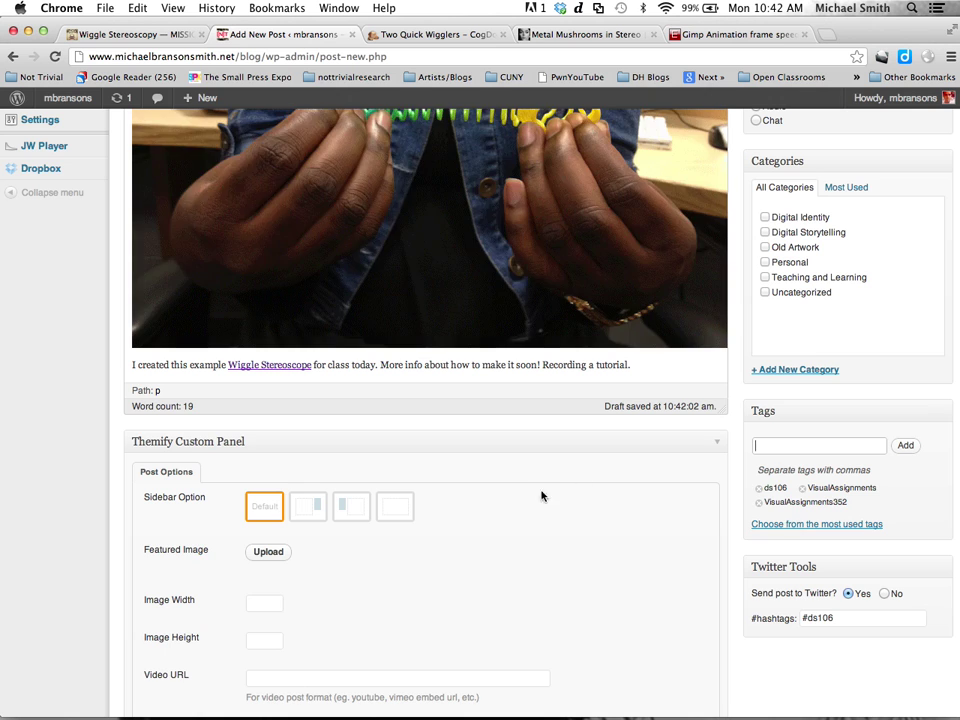
- File the post under the Digital Storytelling and Teaching and Learning categories
{"action": "scroll", "coordinate": [510, 535], "scroll_direction": "up", "scroll_amount": 2}
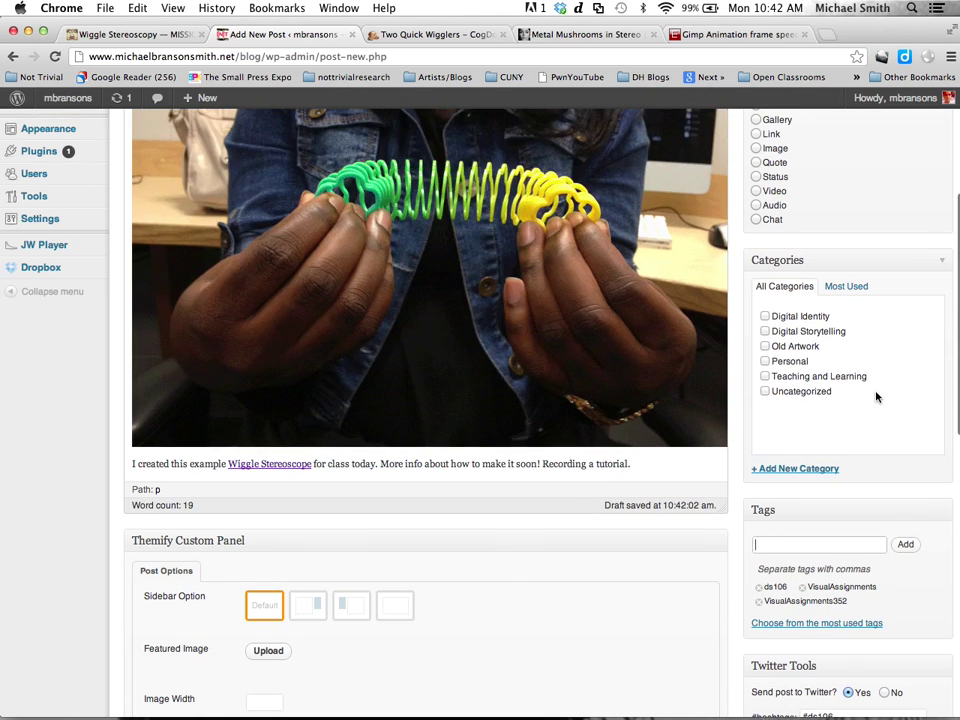
{"action": "scroll", "coordinate": [874, 394], "scroll_direction": "up", "scroll_amount": 4}
{"action": "left_click", "coordinate": [765, 491]}
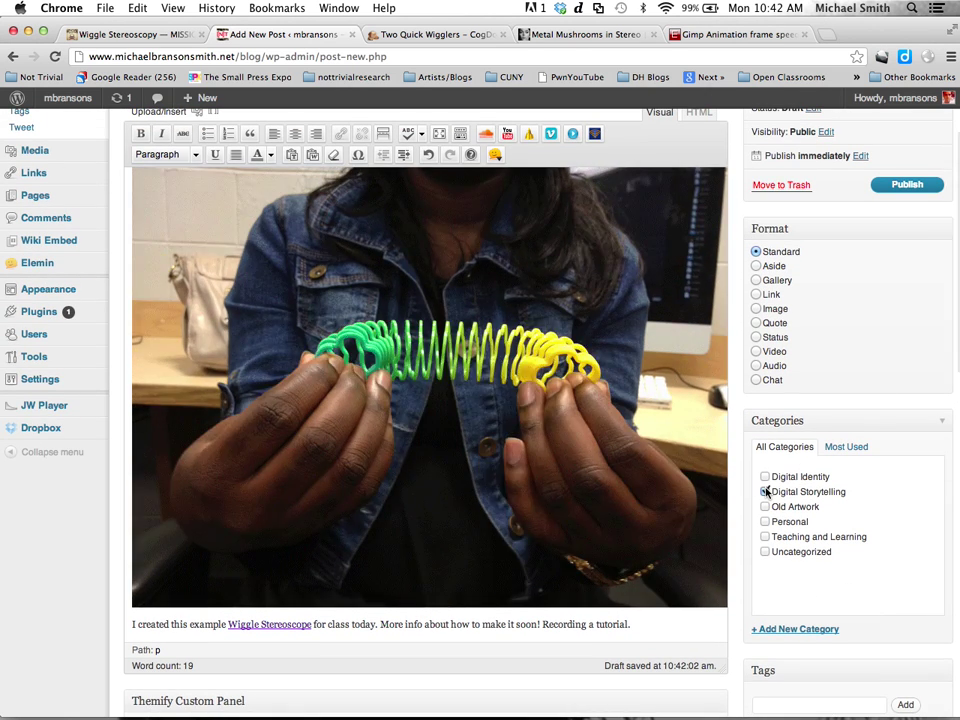
{"action": "left_click", "coordinate": [765, 537]}
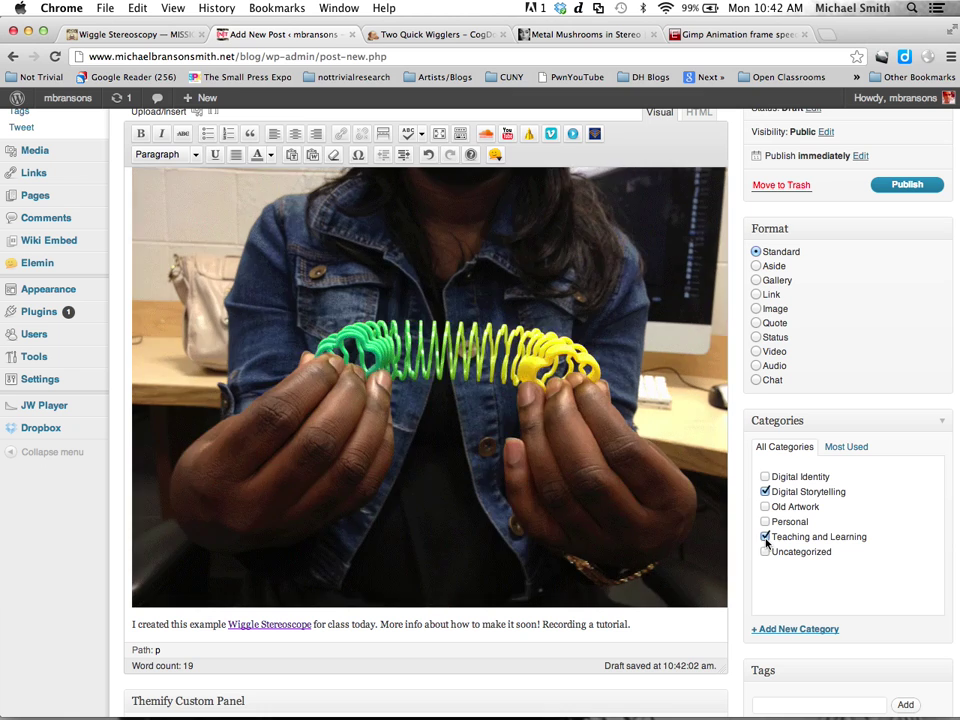
- Review the required tags on the Wiggle Stereoscopy assignment page, then publish the Slinky in Stereo post
{"action": "left_click", "coordinate": [148, 32]}
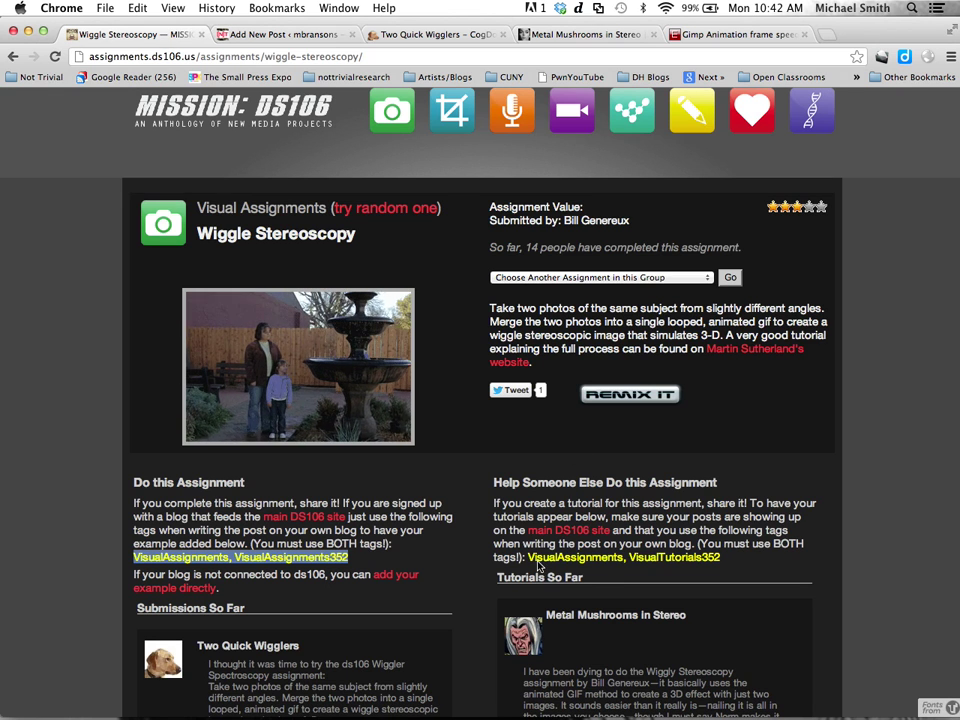
{"action": "scroll", "coordinate": [752, 557], "scroll_direction": "down", "scroll_amount": 3}
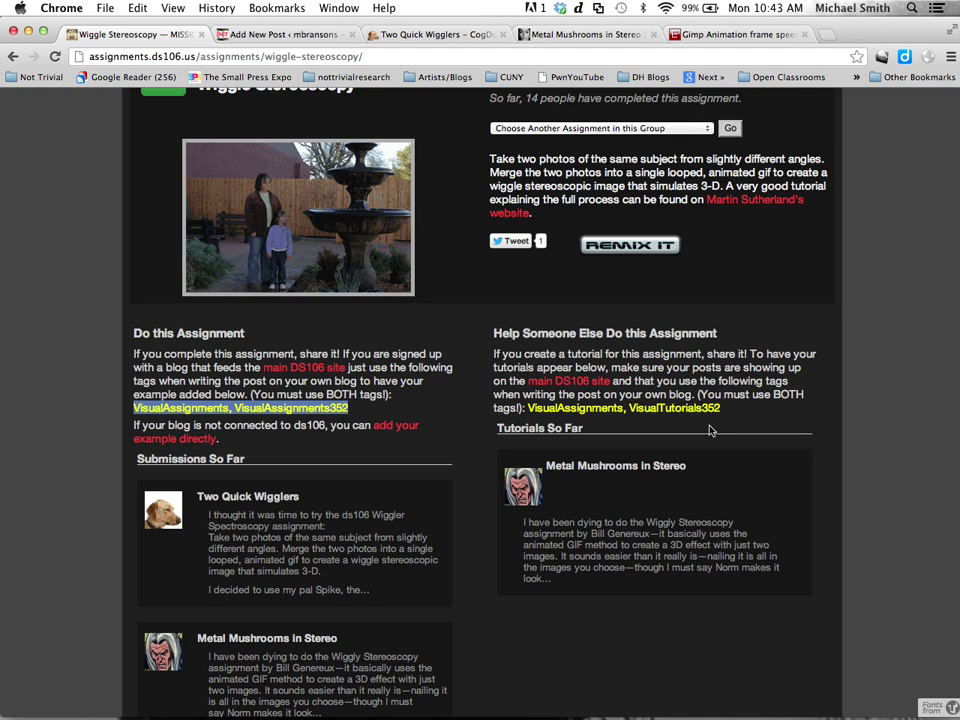
{"action": "scroll", "coordinate": [710, 430], "scroll_direction": "up", "scroll_amount": 1}
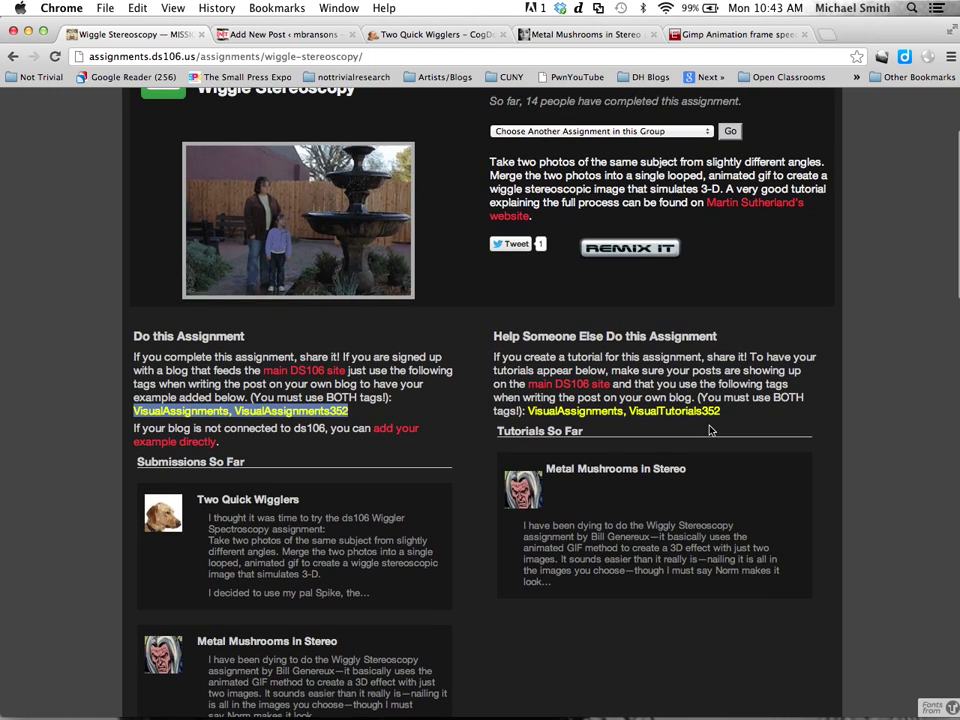
{"action": "left_click", "coordinate": [310, 38]}
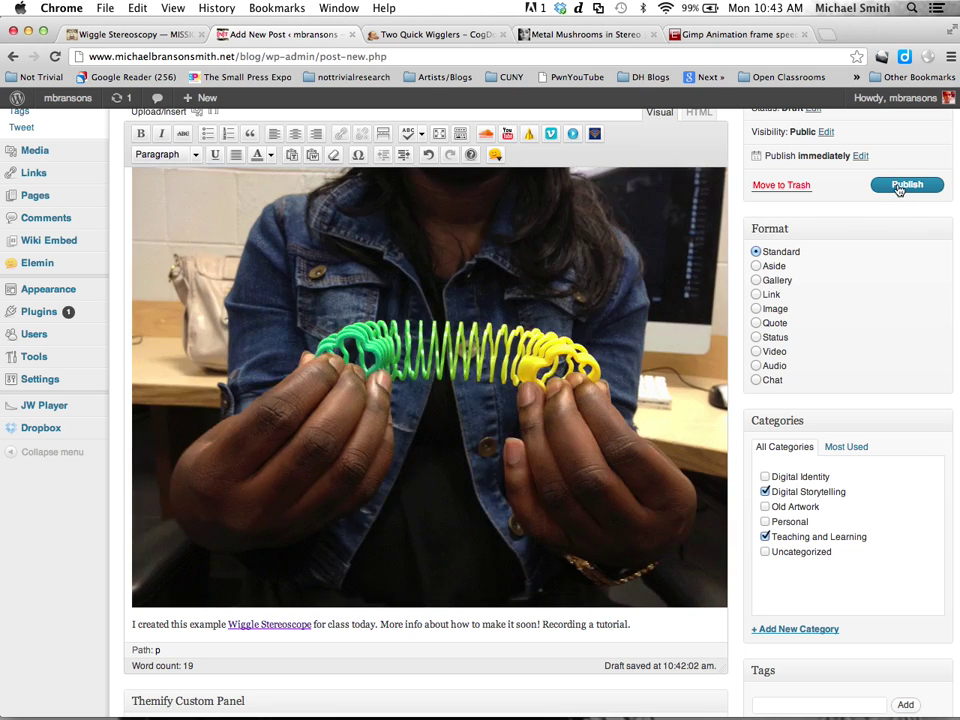
{"action": "left_click", "coordinate": [907, 184]}
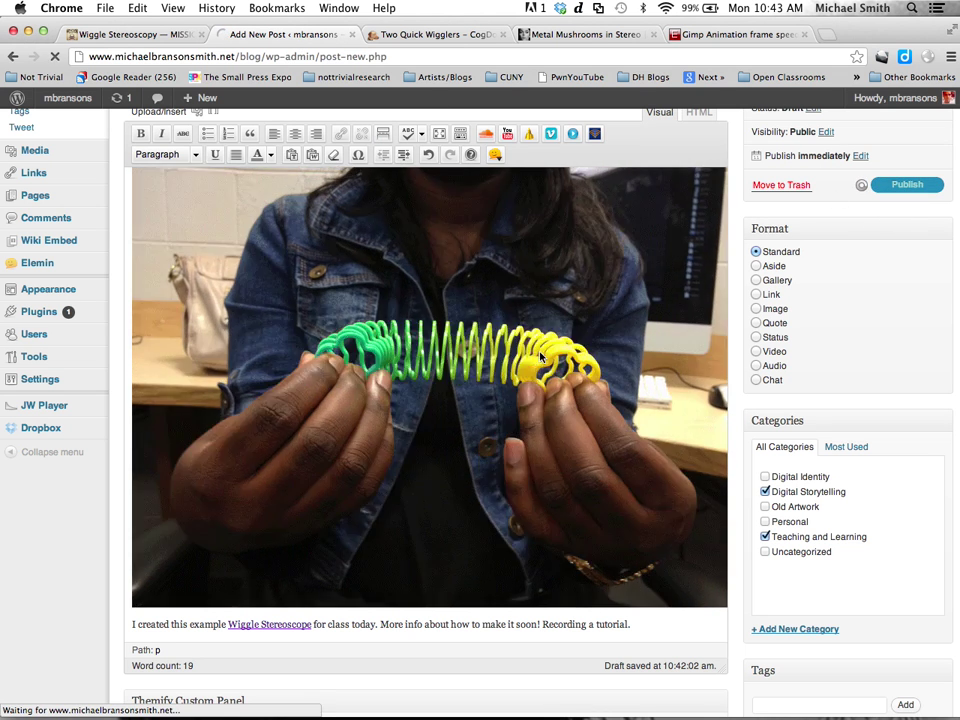